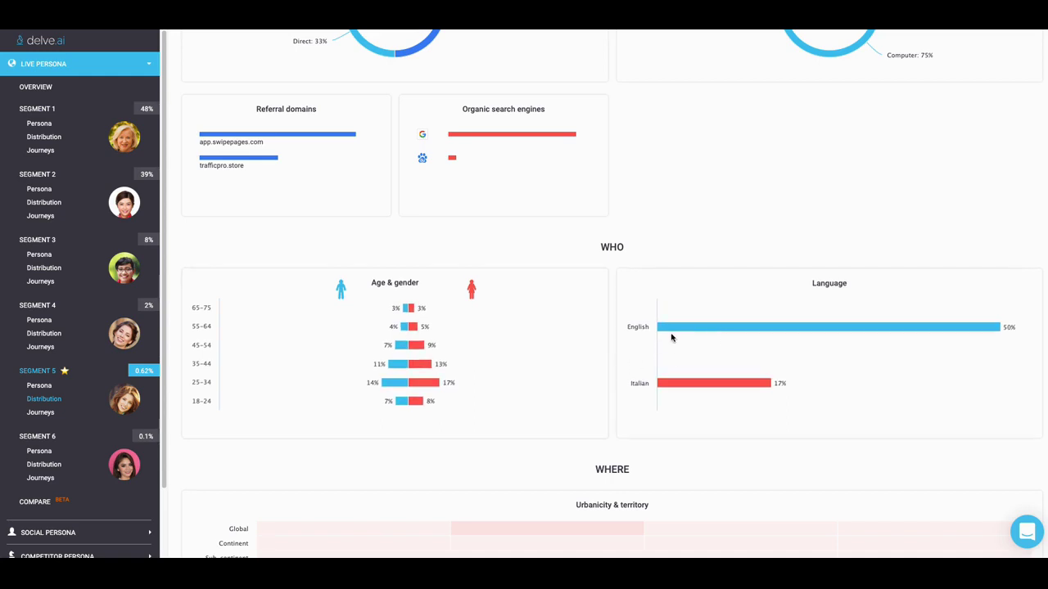
Examine Segment 5's distribution charts for age and gender, language, location, day and time, weather, page type and topic
{"action": "scroll", "coordinate": [679, 340], "scroll_direction": "down", "scroll_amount": 3}
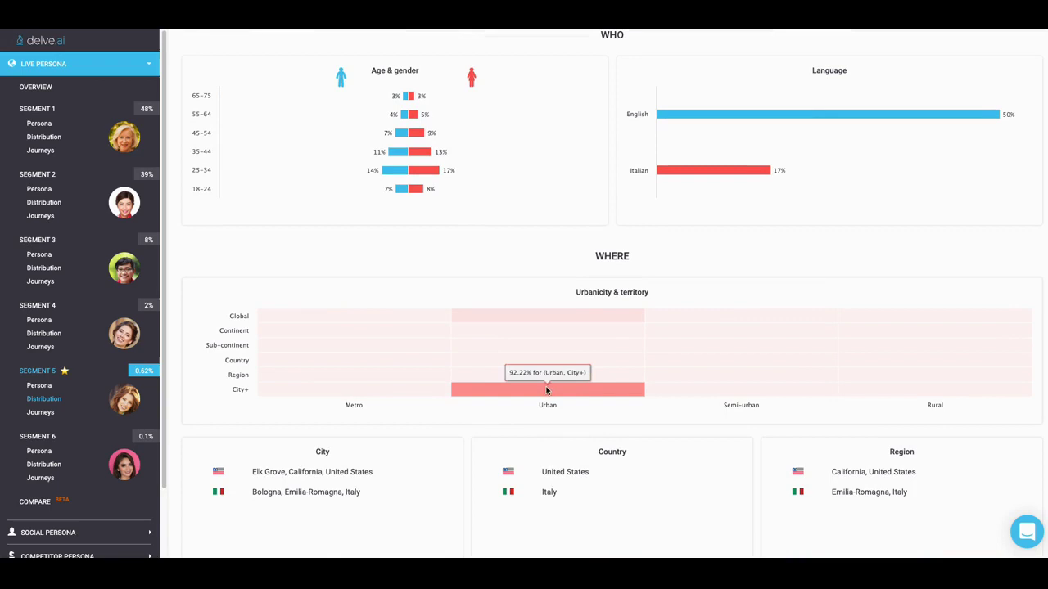
{"action": "scroll", "coordinate": [559, 387], "scroll_direction": "down", "scroll_amount": 2}
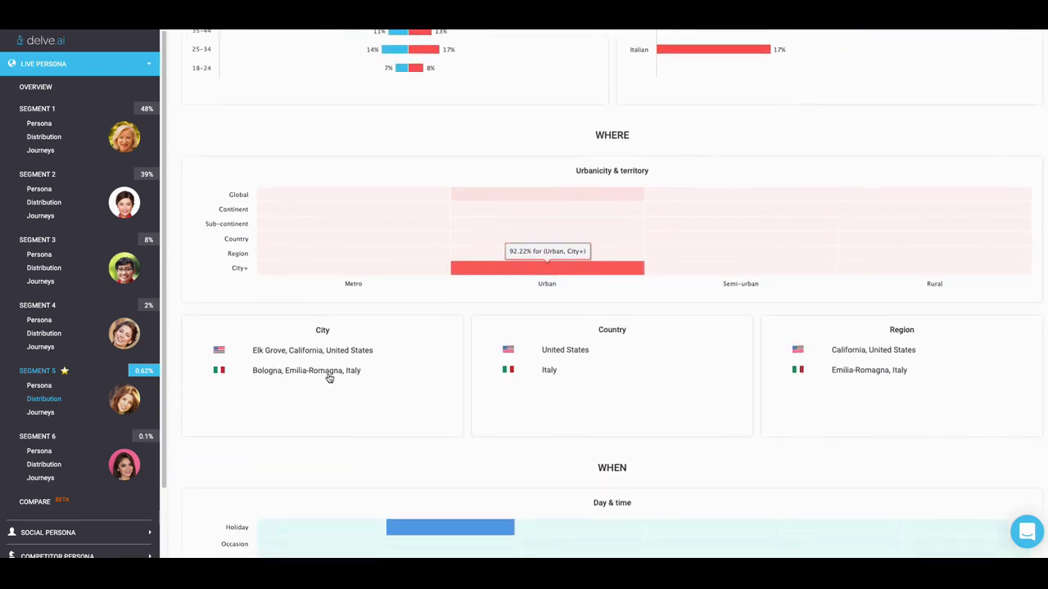
{"action": "scroll", "coordinate": [302, 383], "scroll_direction": "down", "scroll_amount": 1}
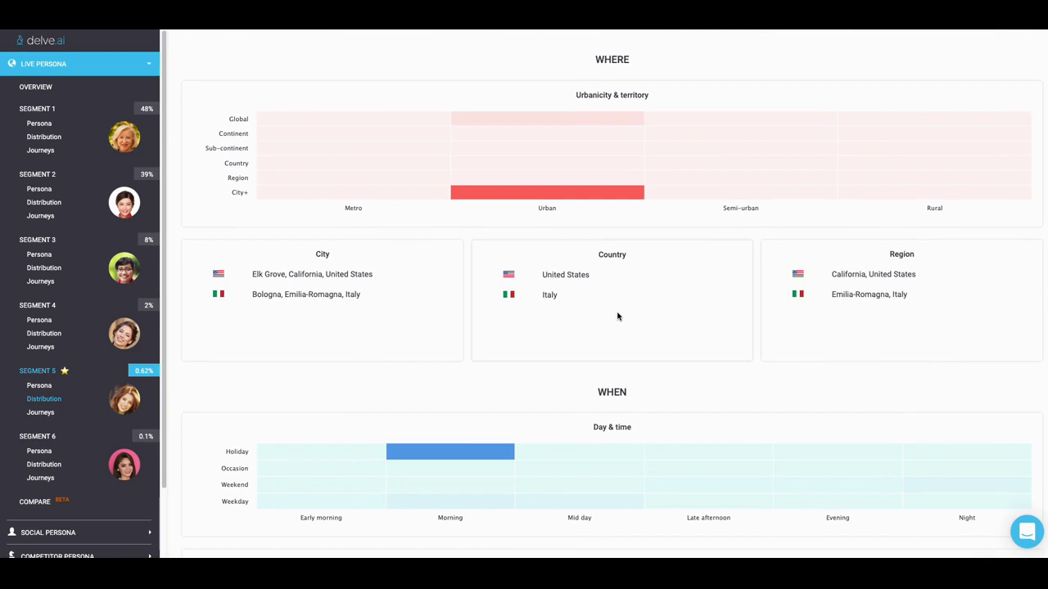
{"action": "scroll", "coordinate": [621, 311], "scroll_direction": "down", "scroll_amount": 1}
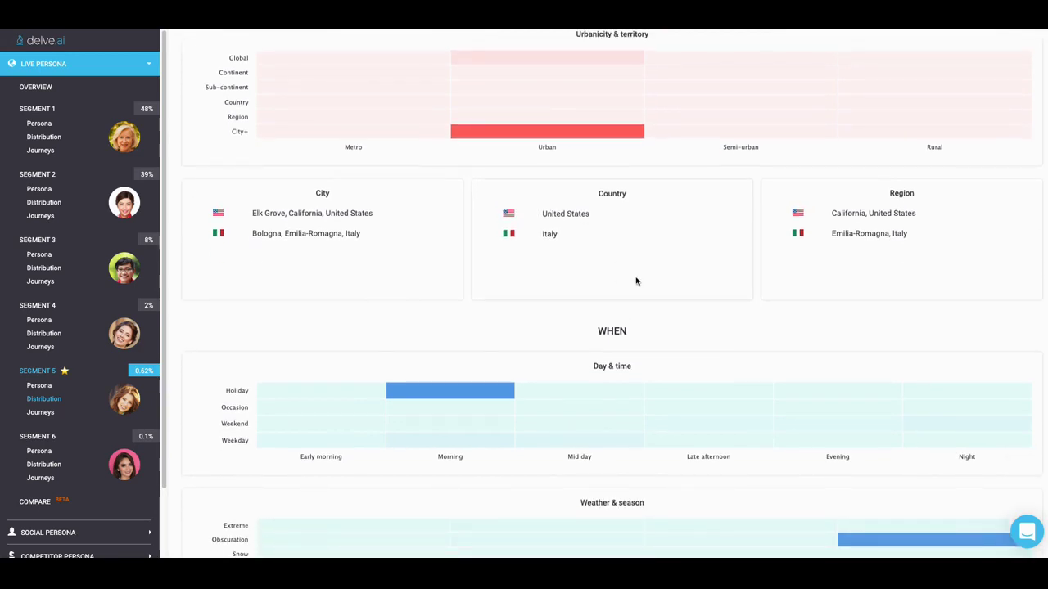
{"action": "scroll", "coordinate": [636, 281], "scroll_direction": "down", "scroll_amount": 1}
{"action": "scroll", "coordinate": [648, 280], "scroll_direction": "down", "scroll_amount": 3}
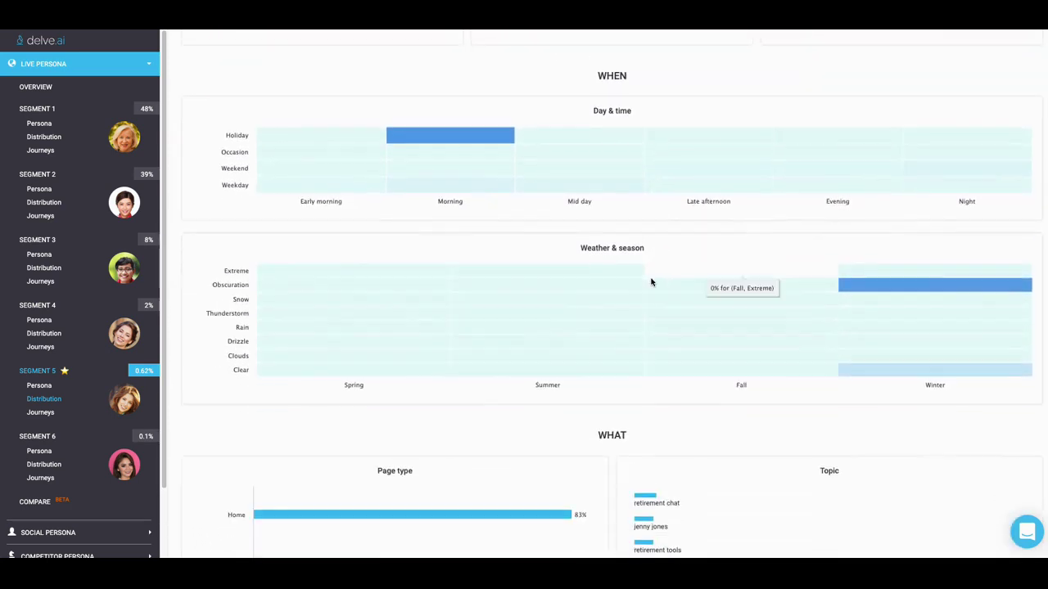
{"action": "scroll", "coordinate": [642, 290], "scroll_direction": "down", "scroll_amount": 2}
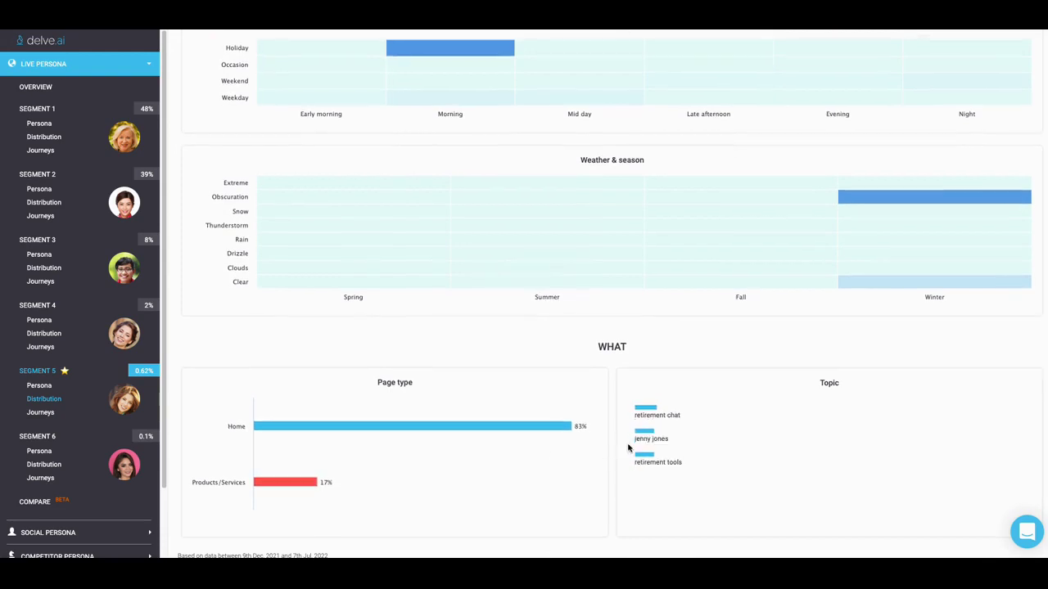
{"action": "scroll", "coordinate": [561, 449], "scroll_direction": "up", "scroll_amount": 10}
{"action": "scroll", "coordinate": [632, 444], "scroll_direction": "up", "scroll_amount": 3}
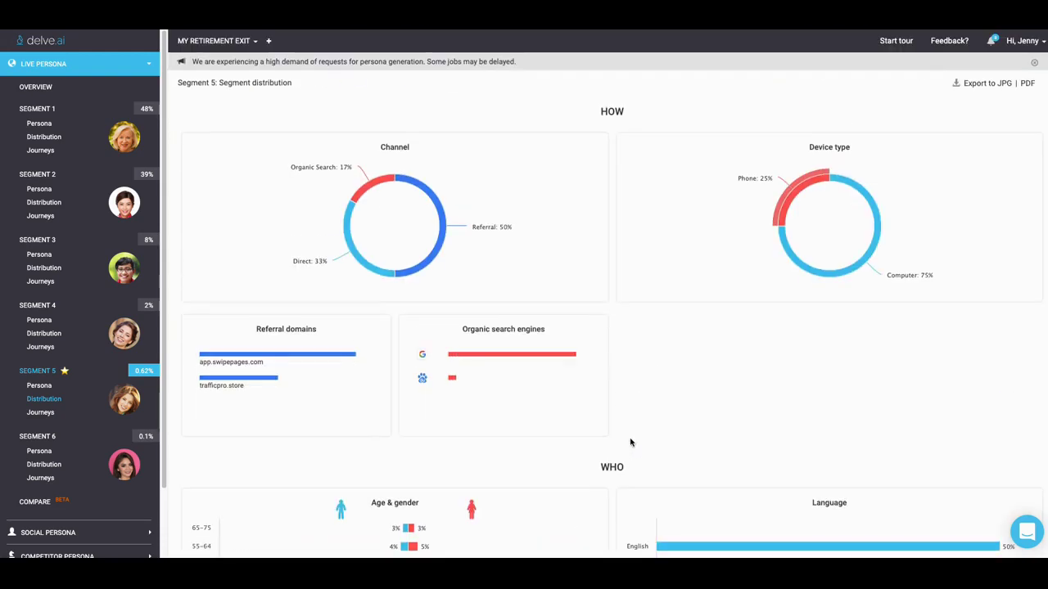
View Segment 5's sample visitor journeys and advance to the second visitor
{"action": "left_click", "coordinate": [41, 413]}
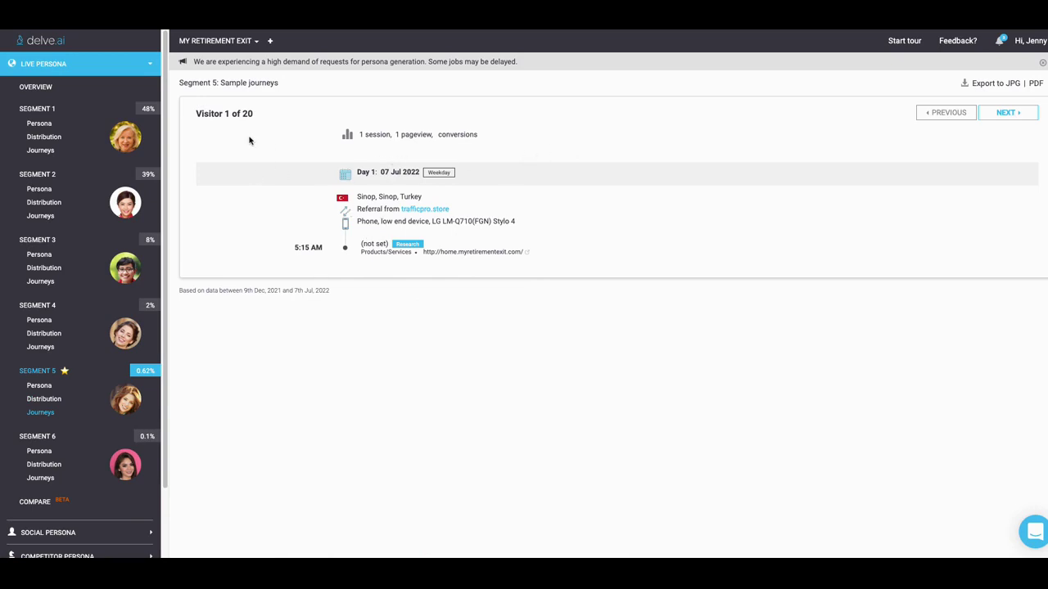
{"action": "left_click", "coordinate": [1006, 115]}
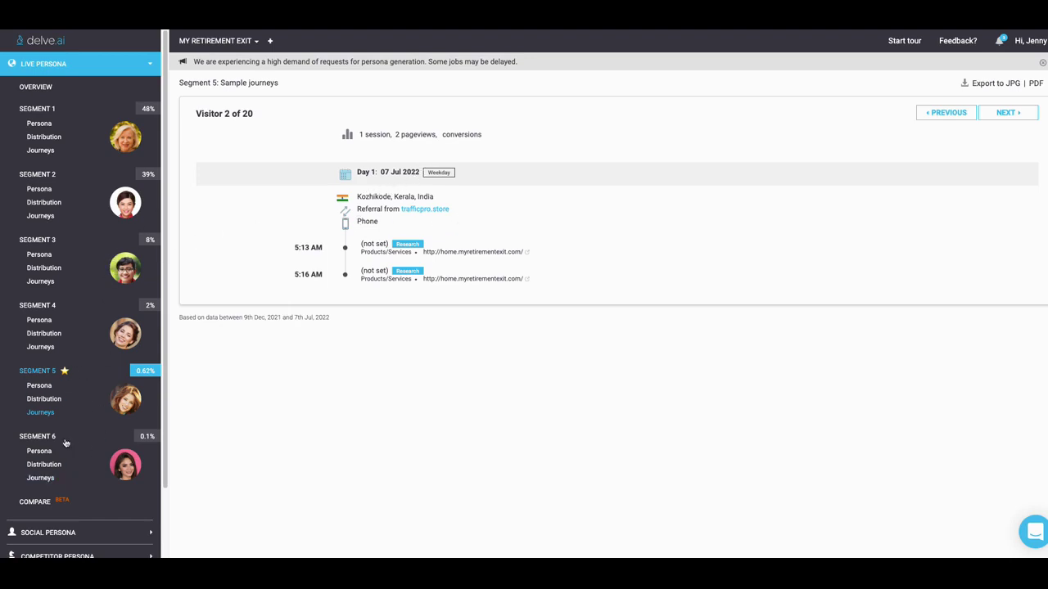
Open the Social Persona overview for the My Retirement Exit business
{"action": "scroll", "coordinate": [65, 446], "scroll_direction": "down", "scroll_amount": 2}
{"action": "scroll", "coordinate": [104, 356], "scroll_direction": "up", "scroll_amount": 2}
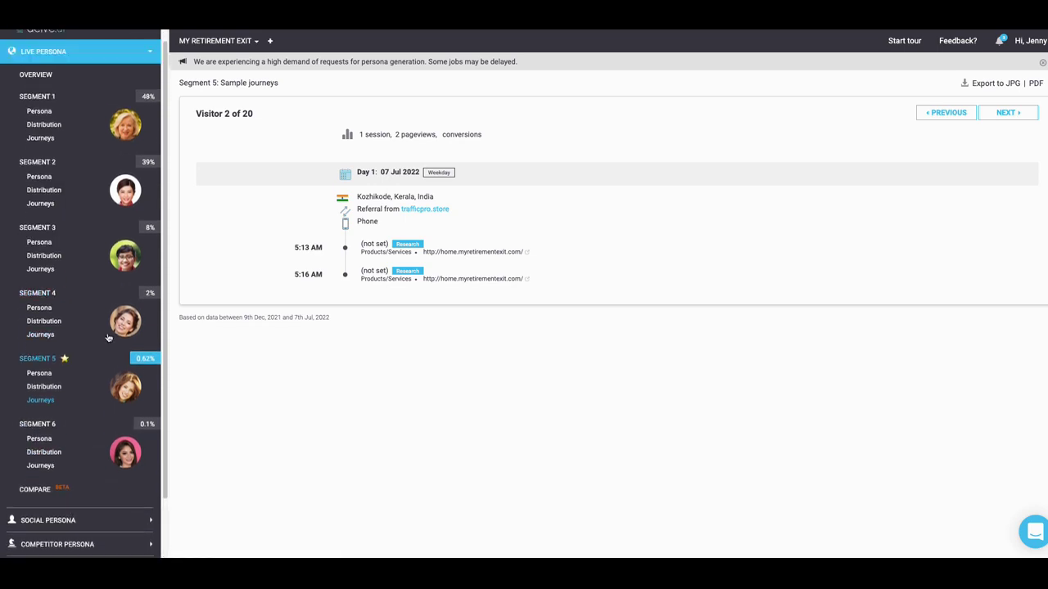
{"action": "scroll", "coordinate": [98, 384], "scroll_direction": "down", "scroll_amount": 2}
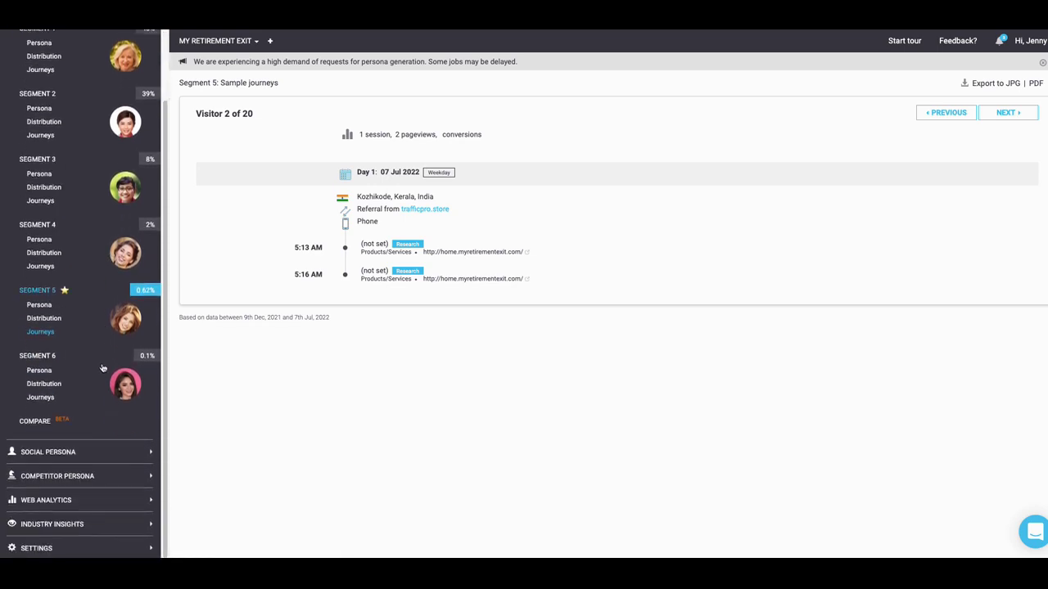
{"action": "left_click", "coordinate": [66, 452]}
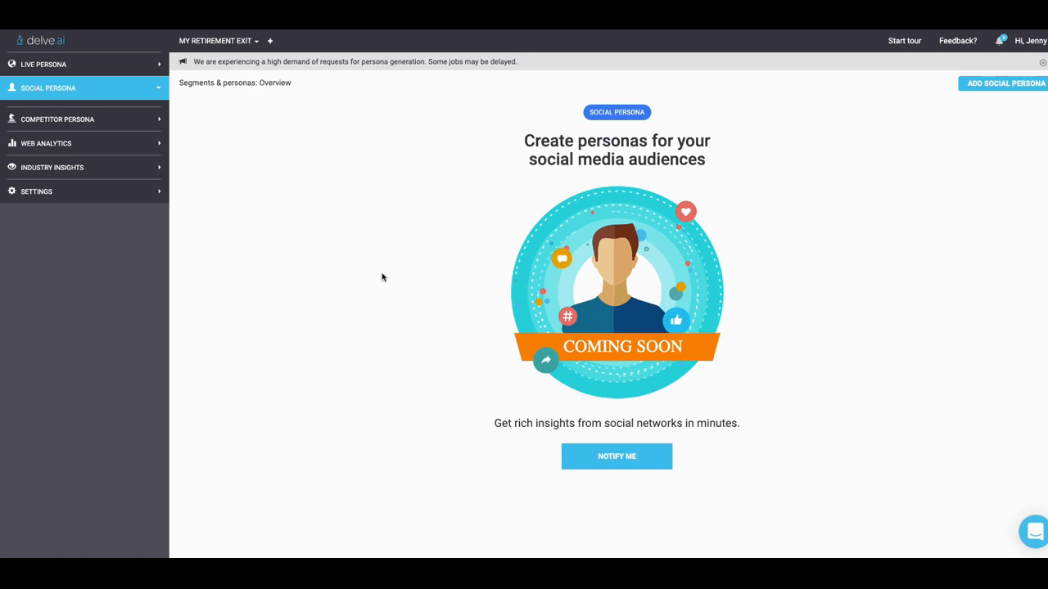
Open the persona details of the competitor edelmanfinancialengines.com from the Competitor Persona overview
{"action": "left_click", "coordinate": [96, 123]}
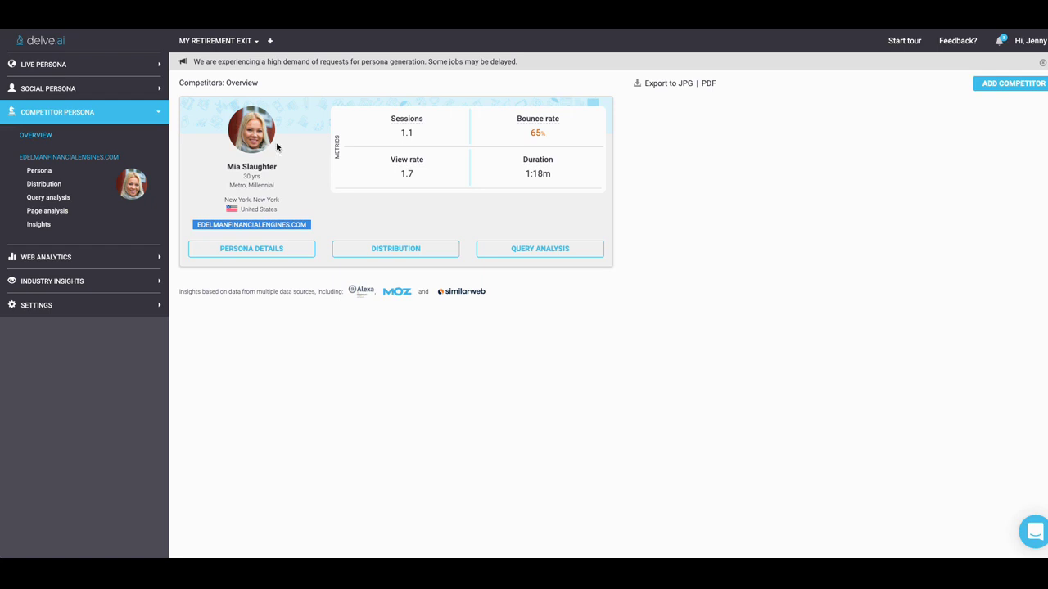
{"action": "left_click", "coordinate": [256, 250]}
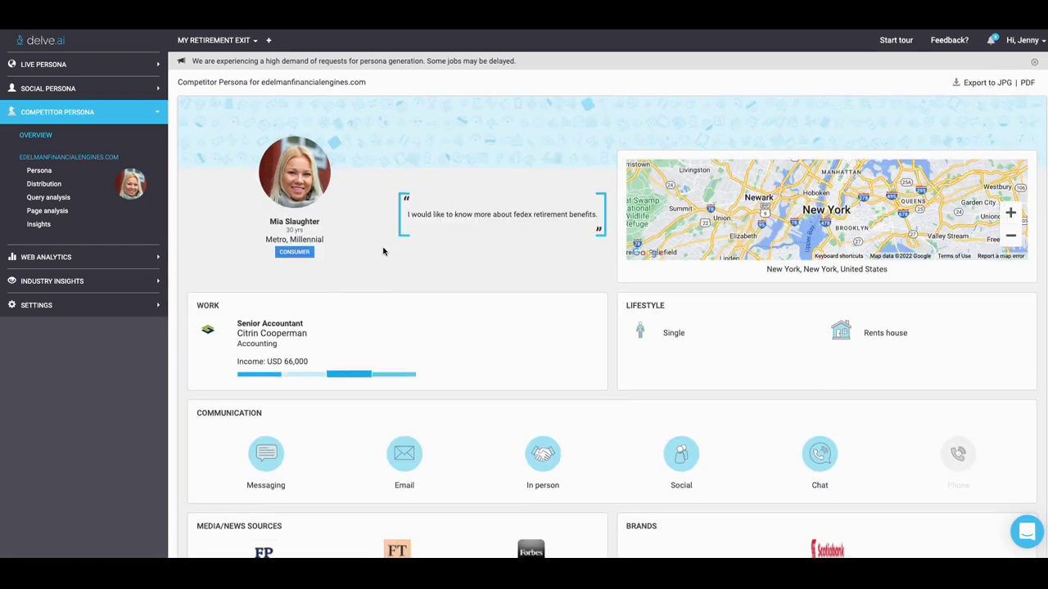
Examine the competitor persona's work, lifestyle, communication, media sources, goals, preferences, products, services, values, hobbies and interests
{"action": "scroll", "coordinate": [385, 251], "scroll_direction": "down", "scroll_amount": 1}
{"action": "scroll", "coordinate": [426, 233], "scroll_direction": "down", "scroll_amount": 2}
{"action": "scroll", "coordinate": [704, 164], "scroll_direction": "down", "scroll_amount": 1}
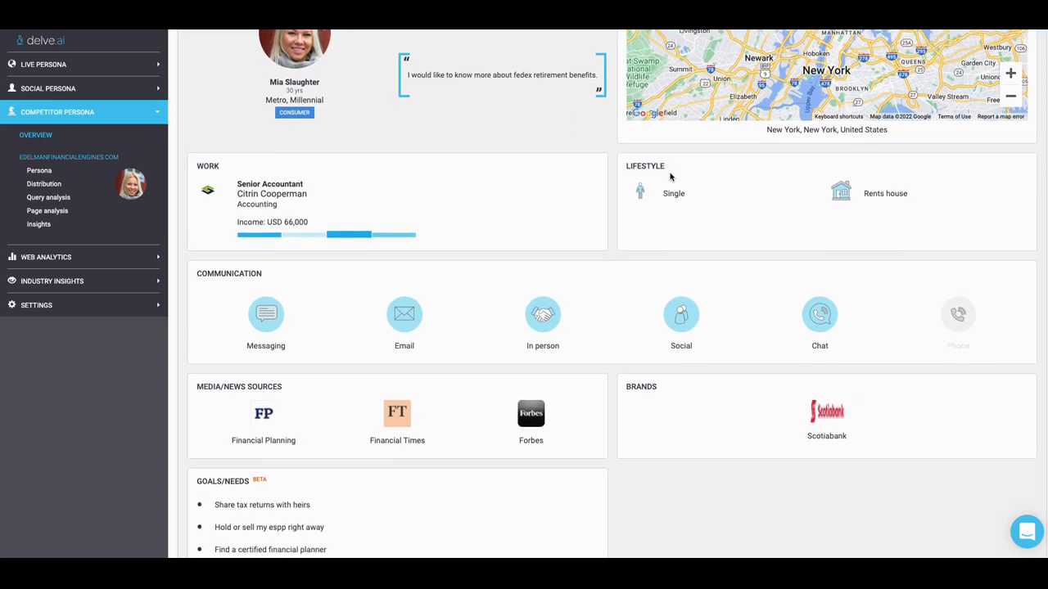
{"action": "scroll", "coordinate": [743, 163], "scroll_direction": "up", "scroll_amount": 3}
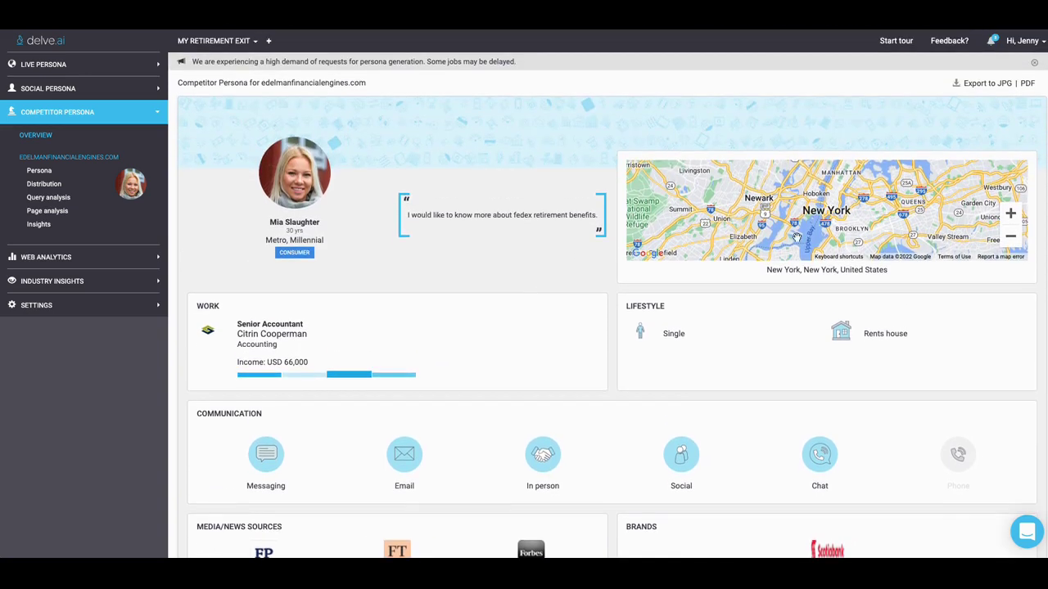
{"action": "scroll", "coordinate": [561, 285], "scroll_direction": "down", "scroll_amount": 1}
{"action": "scroll", "coordinate": [561, 285], "scroll_direction": "down", "scroll_amount": 3}
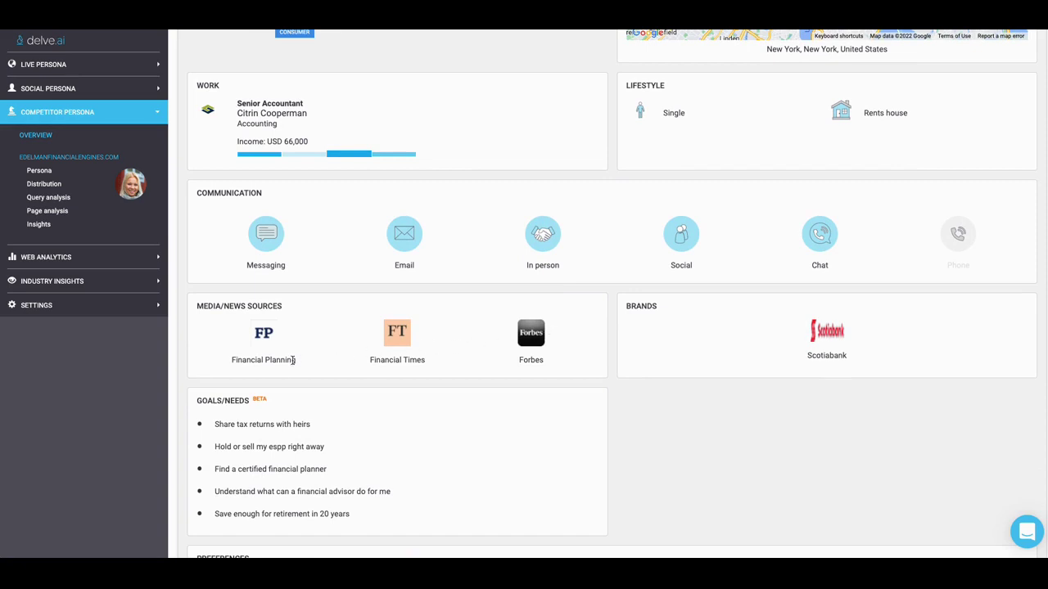
{"action": "scroll", "coordinate": [328, 364], "scroll_direction": "down", "scroll_amount": 2}
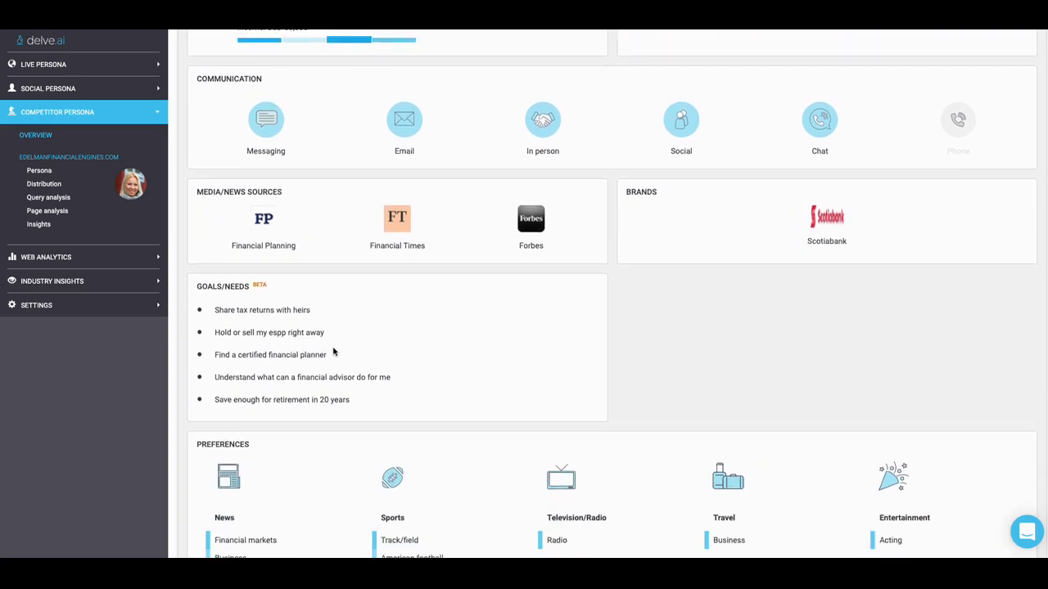
{"action": "scroll", "coordinate": [334, 352], "scroll_direction": "down", "scroll_amount": 4}
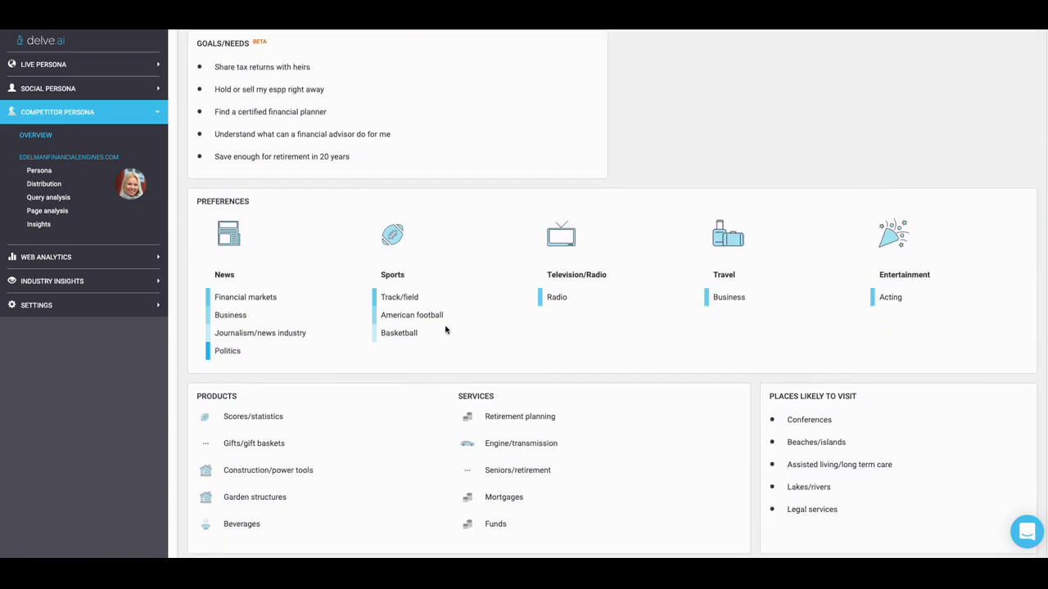
{"action": "scroll", "coordinate": [446, 330], "scroll_direction": "down", "scroll_amount": 3}
{"action": "scroll", "coordinate": [553, 382], "scroll_direction": "down", "scroll_amount": 1}
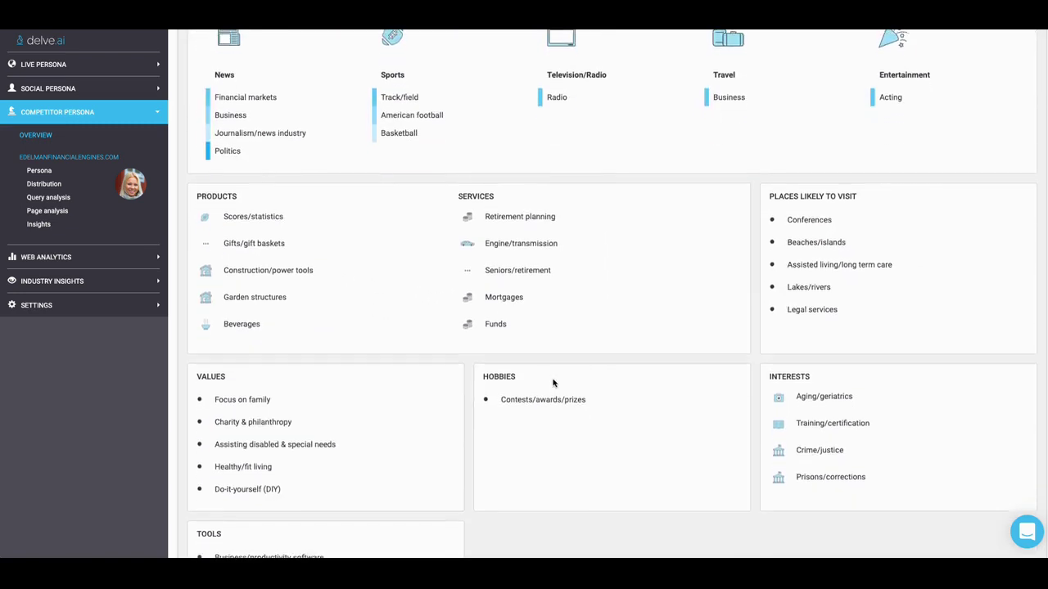
{"action": "scroll", "coordinate": [553, 382], "scroll_direction": "down", "scroll_amount": 1}
{"action": "scroll", "coordinate": [358, 417], "scroll_direction": "down", "scroll_amount": 3}
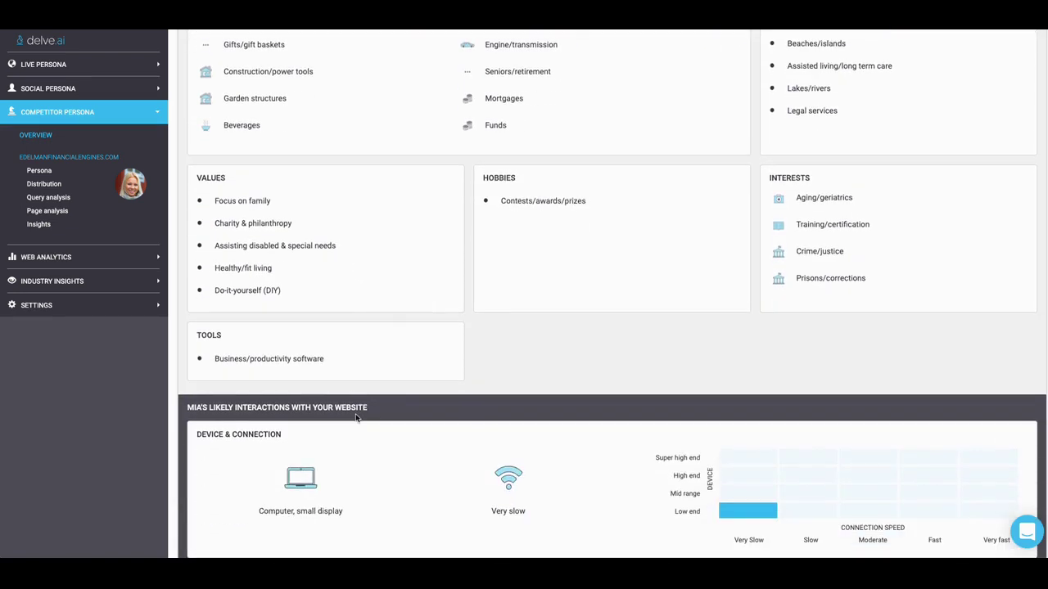
Examine the competitor persona's likely website interactions, including device and connection, first interaction, influential resources and industry specific insights
{"action": "scroll", "coordinate": [356, 417], "scroll_direction": "down", "scroll_amount": 3}
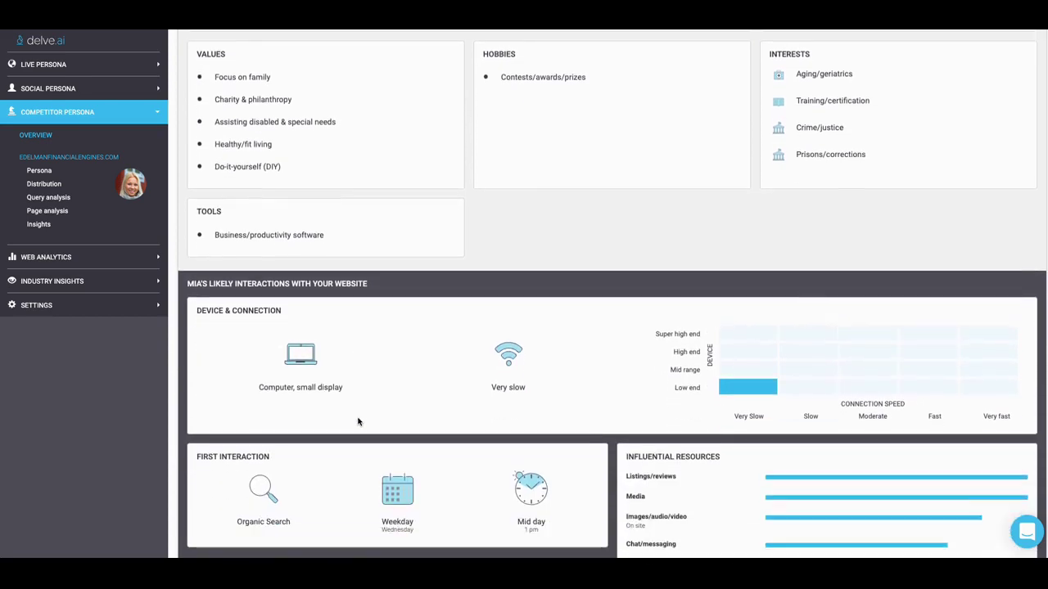
{"action": "scroll", "coordinate": [363, 420], "scroll_direction": "down", "scroll_amount": 3}
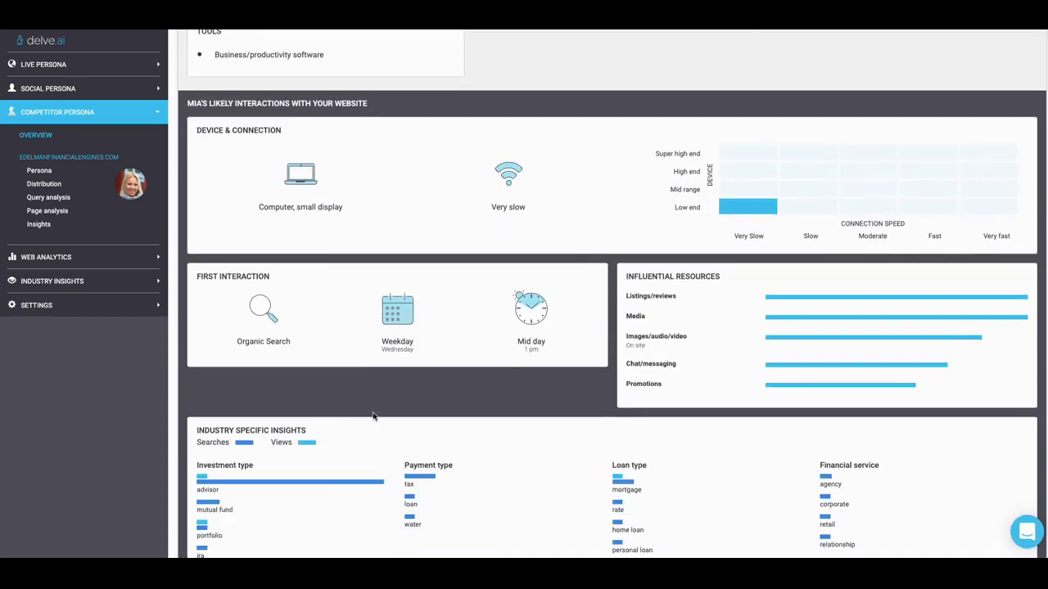
{"action": "scroll", "coordinate": [377, 416], "scroll_direction": "down", "scroll_amount": 1}
{"action": "scroll", "coordinate": [485, 412], "scroll_direction": "down", "scroll_amount": 1}
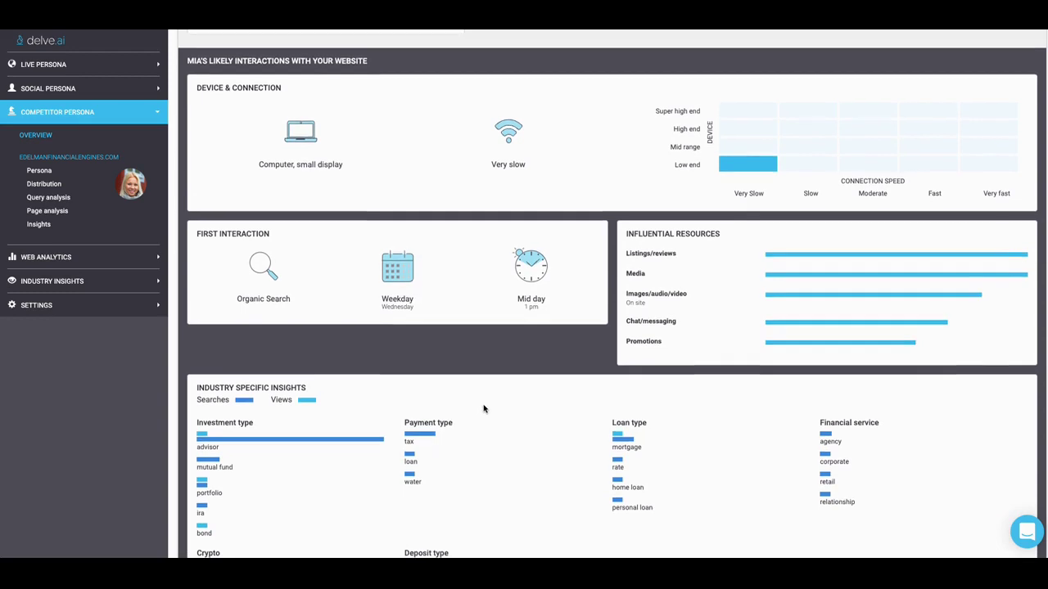
{"action": "scroll", "coordinate": [509, 407], "scroll_direction": "down", "scroll_amount": 2}
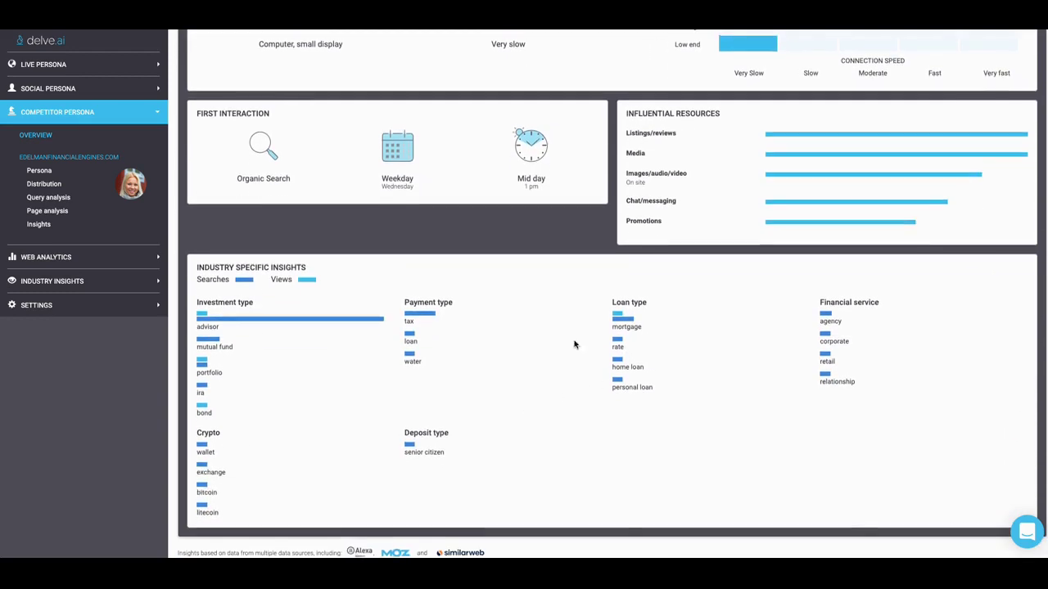
{"action": "scroll", "coordinate": [487, 424], "scroll_direction": "up", "scroll_amount": 10}
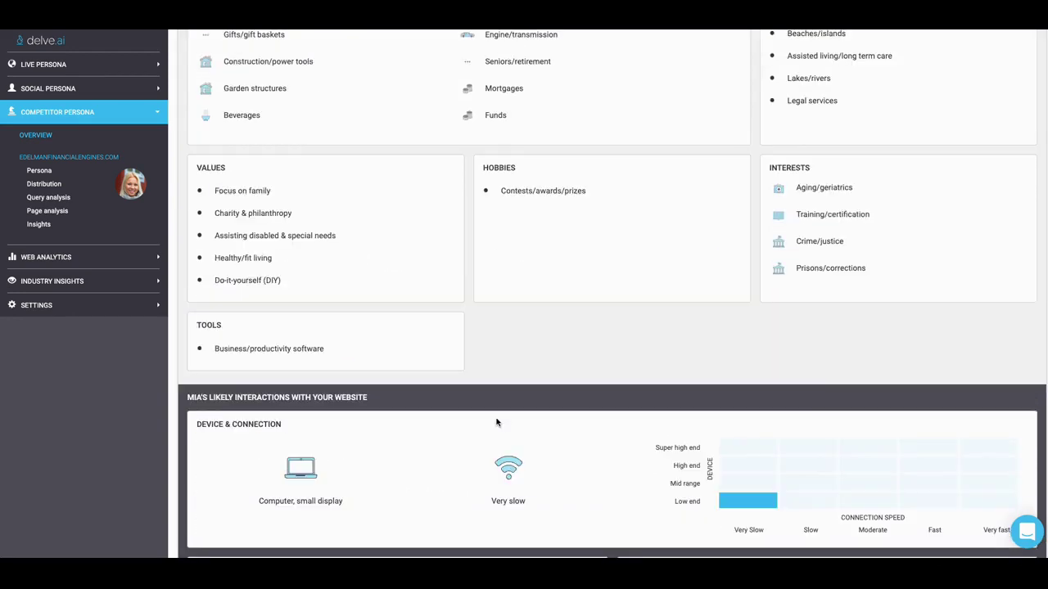
{"action": "scroll", "coordinate": [496, 422], "scroll_direction": "up", "scroll_amount": 5}
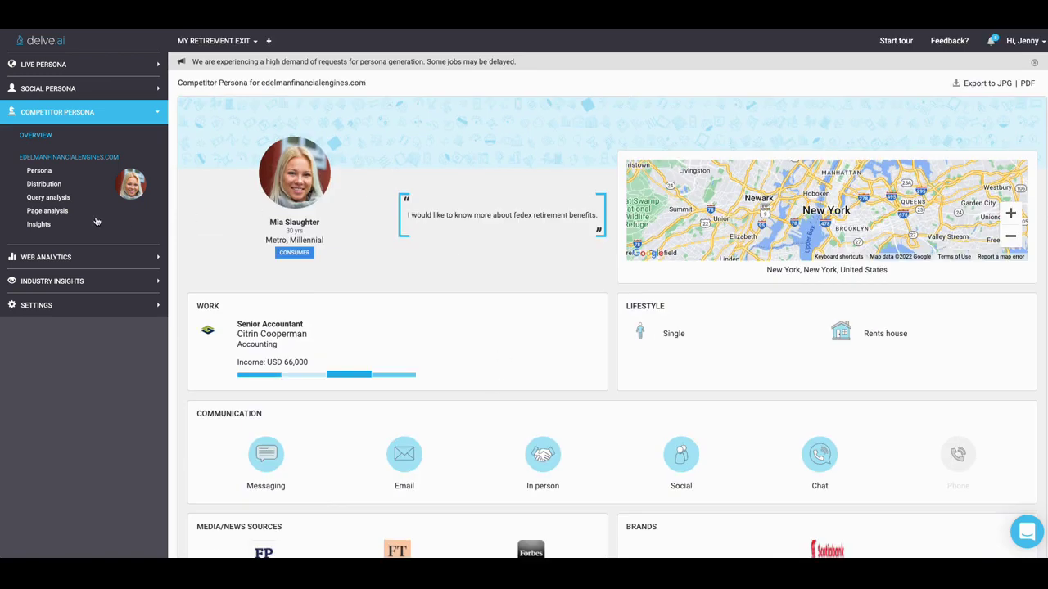
View the competitor's page analysis by page type and list its Financial Services insight categories
{"action": "left_click", "coordinate": [36, 214]}
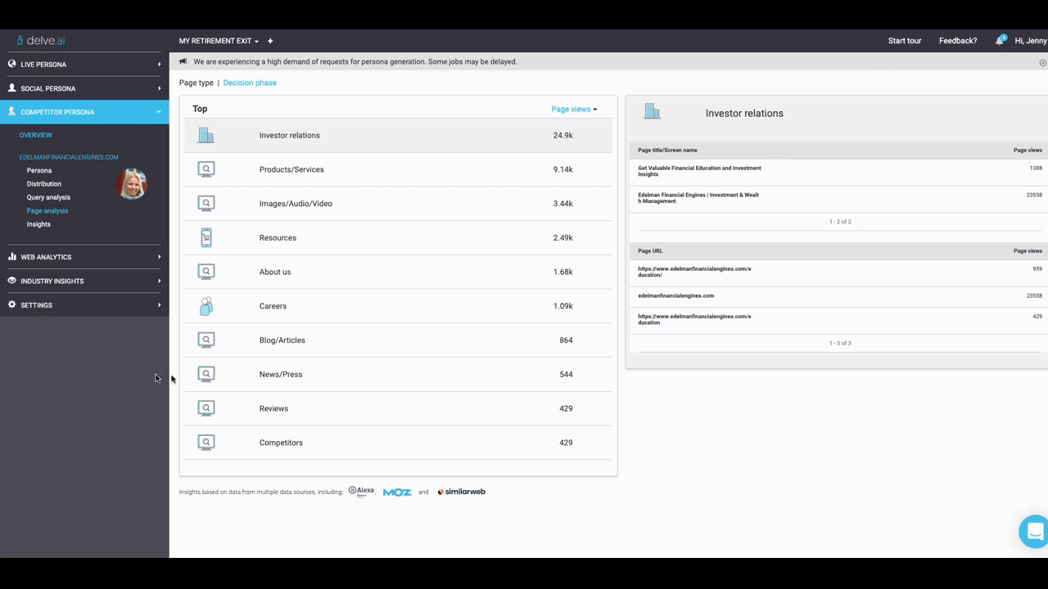
{"action": "left_click", "coordinate": [47, 231]}
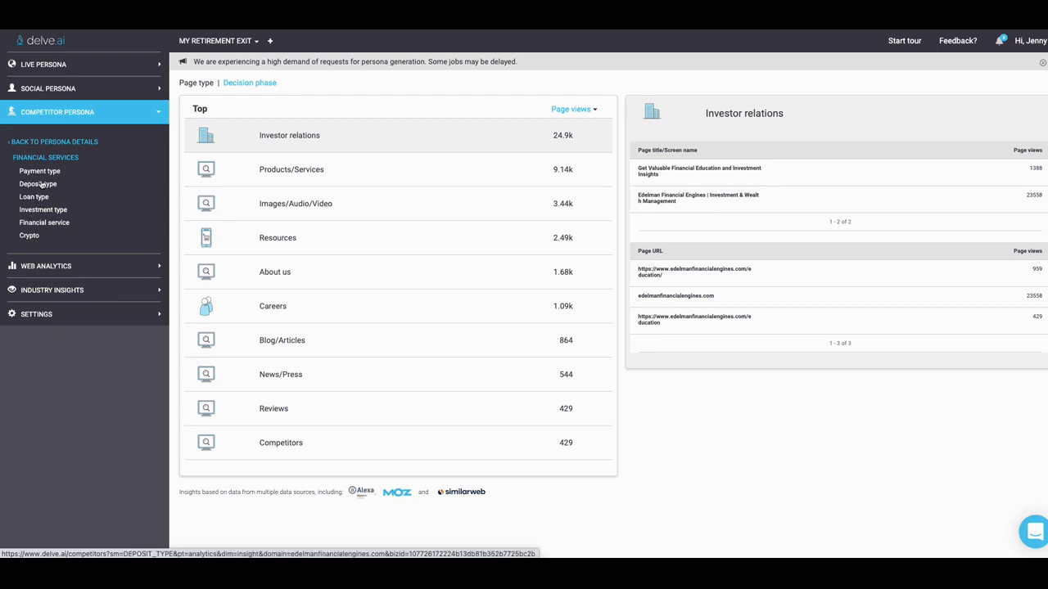
Open the Device report in Web Analytics and set its date range to All time
{"action": "left_click", "coordinate": [36, 266]}
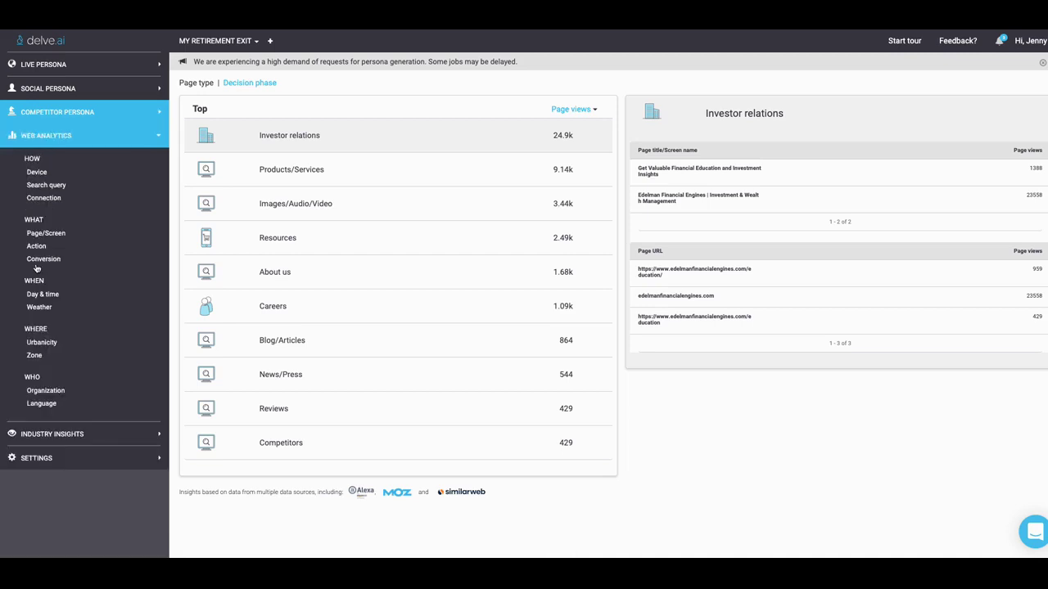
{"action": "left_click", "coordinate": [32, 160]}
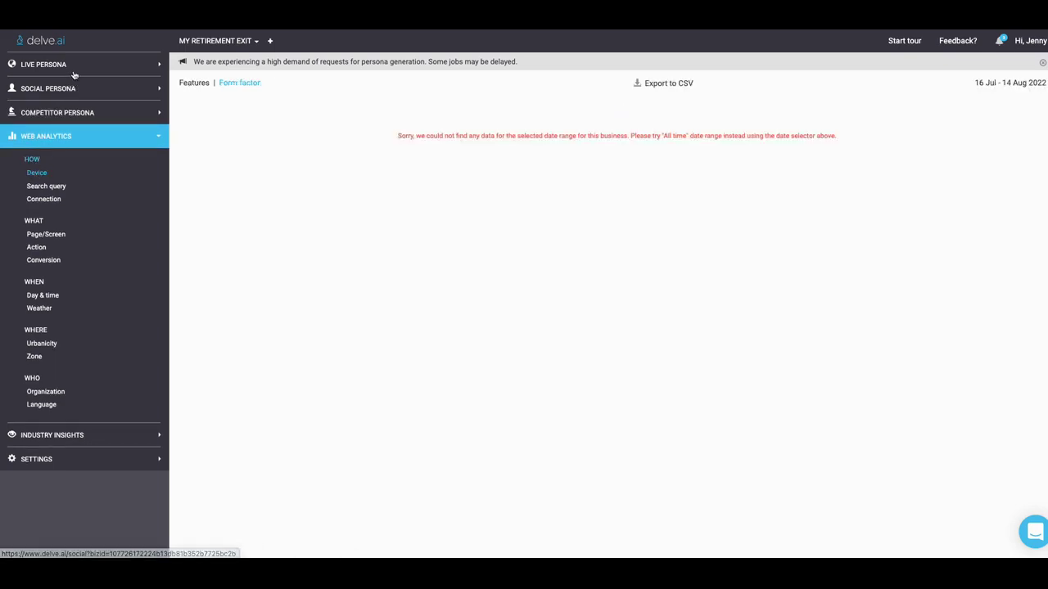
{"action": "left_click", "coordinate": [1031, 84]}
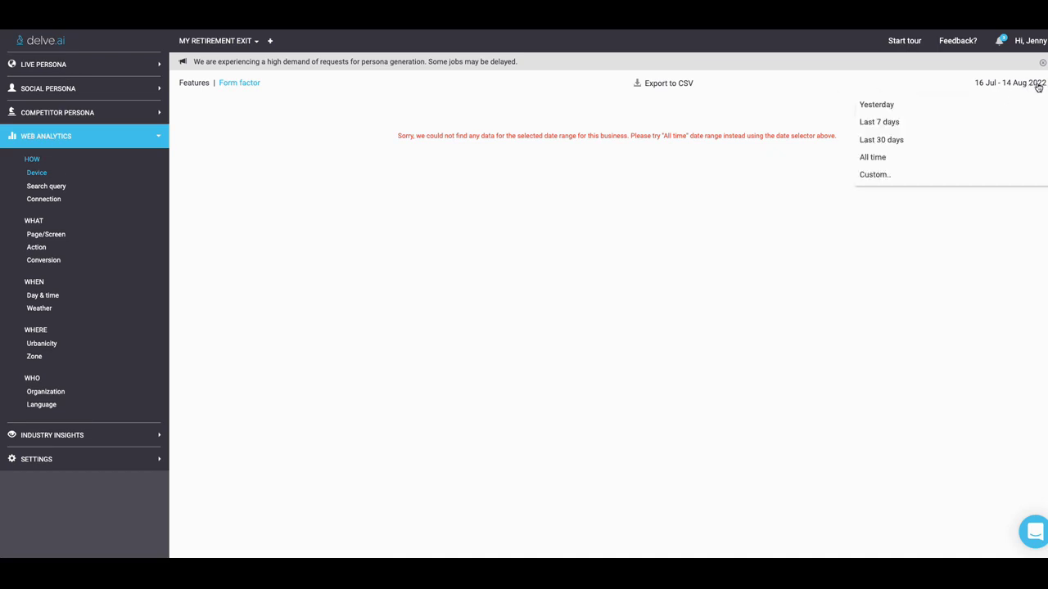
{"action": "left_click", "coordinate": [875, 158]}
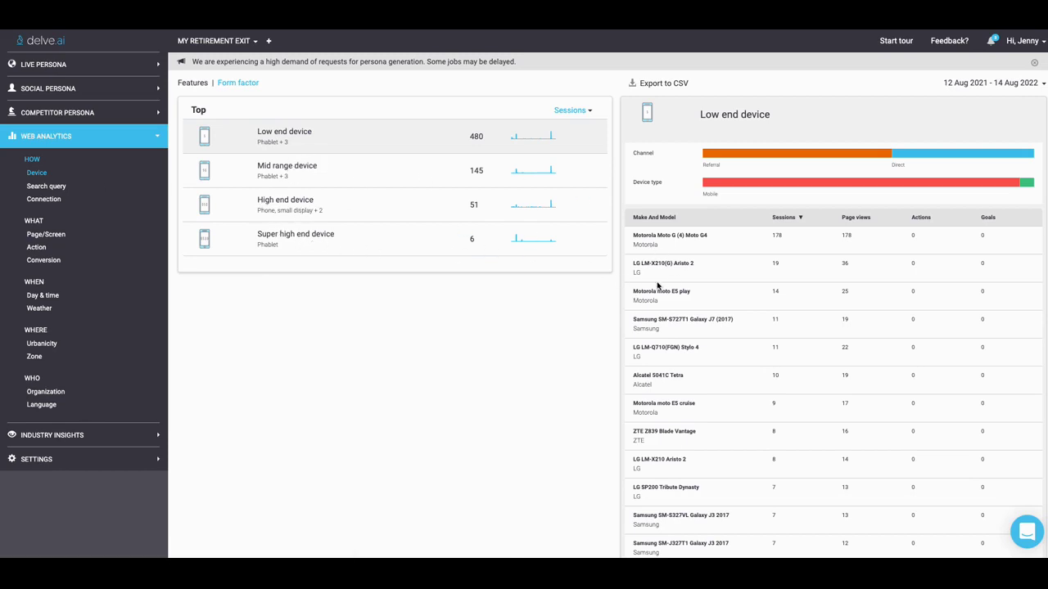
Examine the Low end device breakdown by make and model, form factor, city and urbanicity
{"action": "scroll", "coordinate": [658, 287], "scroll_direction": "down", "scroll_amount": 3}
{"action": "scroll", "coordinate": [658, 286], "scroll_direction": "down", "scroll_amount": 8}
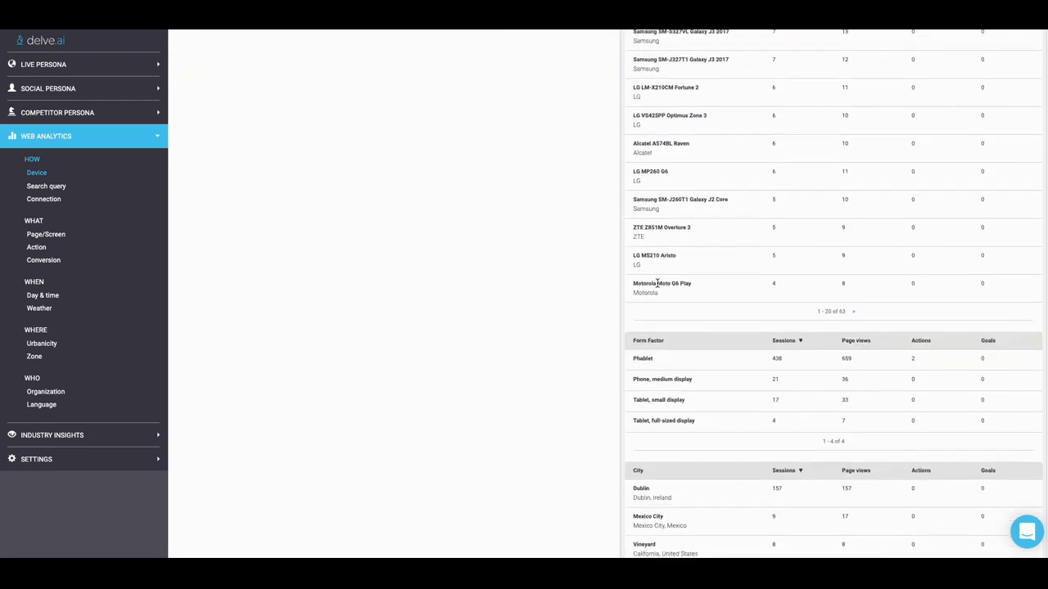
{"action": "scroll", "coordinate": [657, 283], "scroll_direction": "down", "scroll_amount": 4}
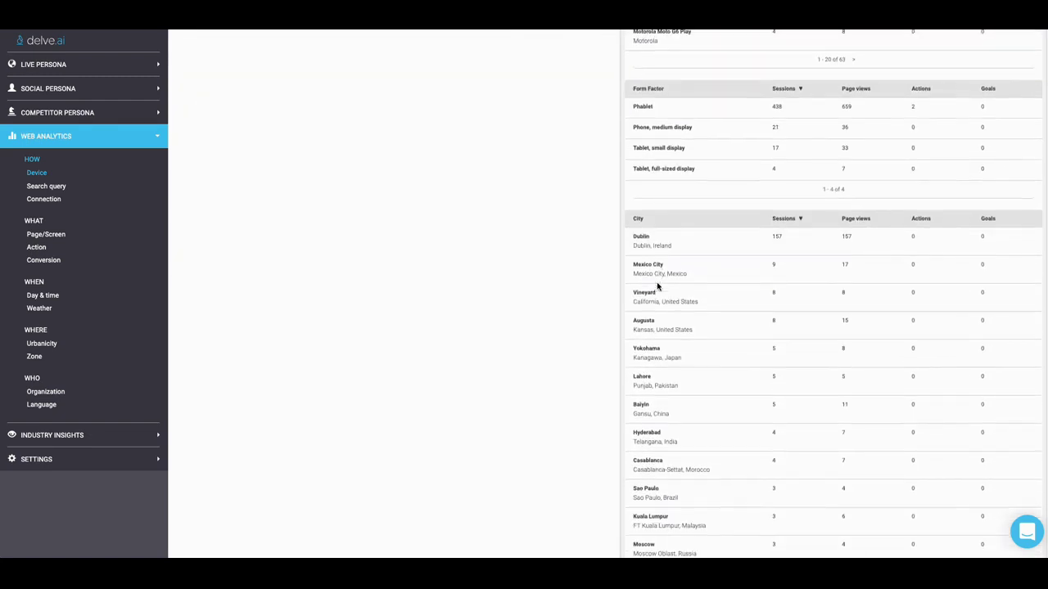
{"action": "scroll", "coordinate": [655, 289], "scroll_direction": "down", "scroll_amount": 1}
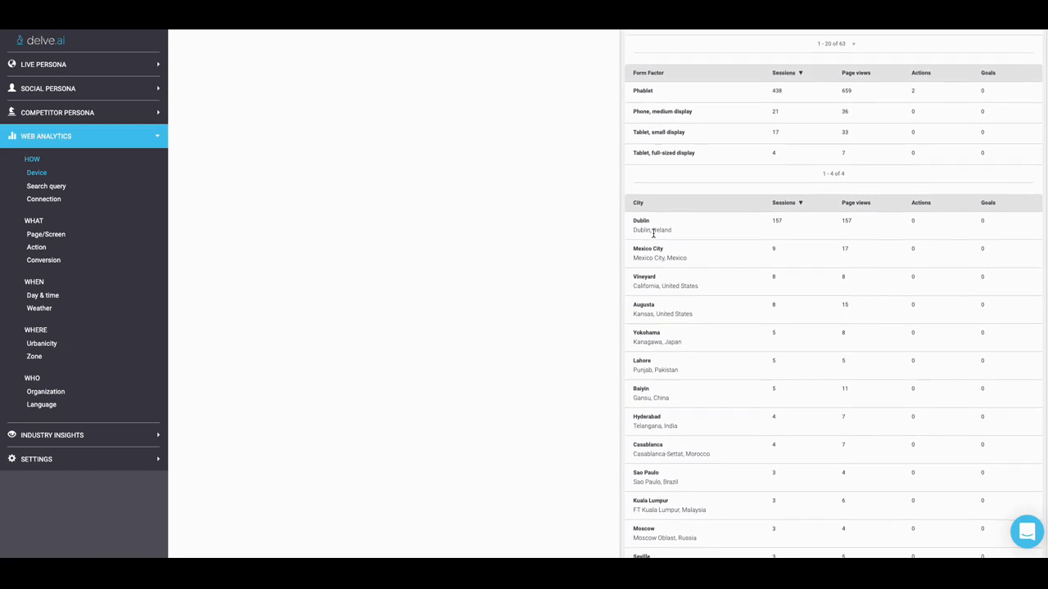
{"action": "scroll", "coordinate": [653, 235], "scroll_direction": "down", "scroll_amount": 2}
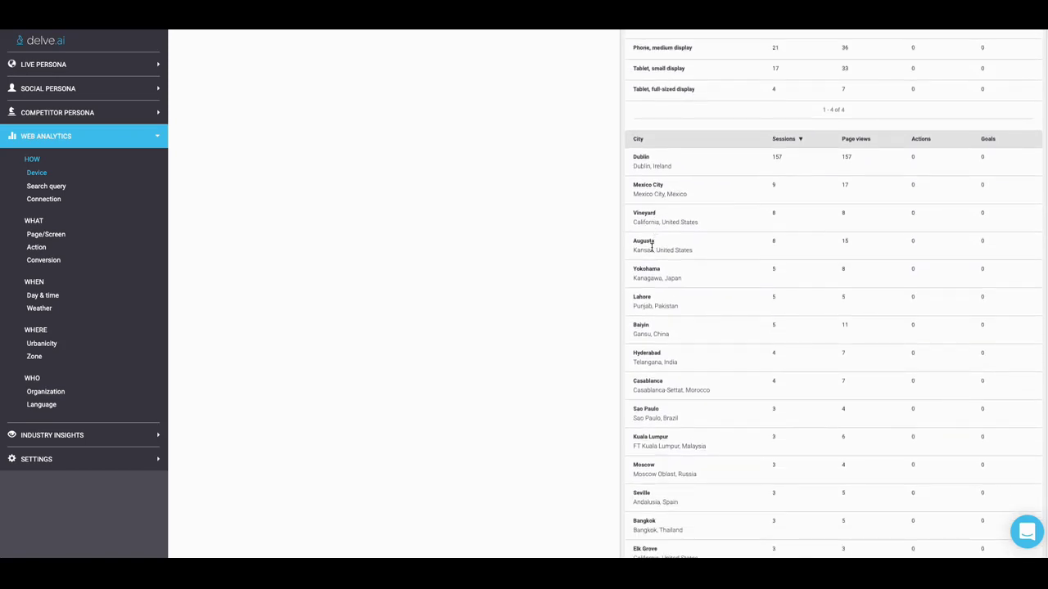
{"action": "scroll", "coordinate": [652, 248], "scroll_direction": "down", "scroll_amount": 7}
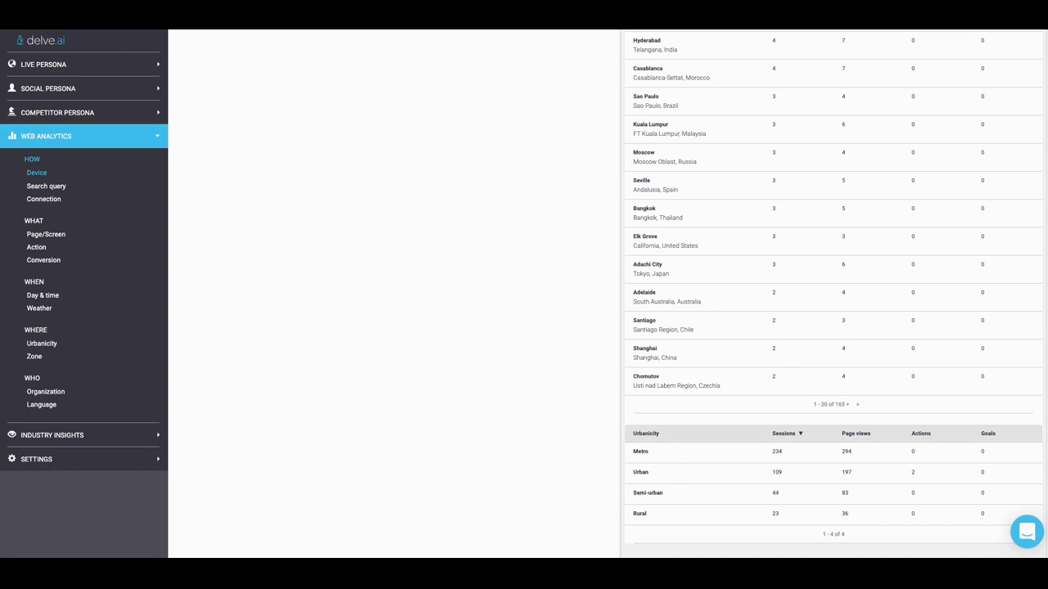
Open the Page/Screen report and examine the Products/Services page titles, traffic sources, and channel and device type shares
{"action": "left_click", "coordinate": [36, 227]}
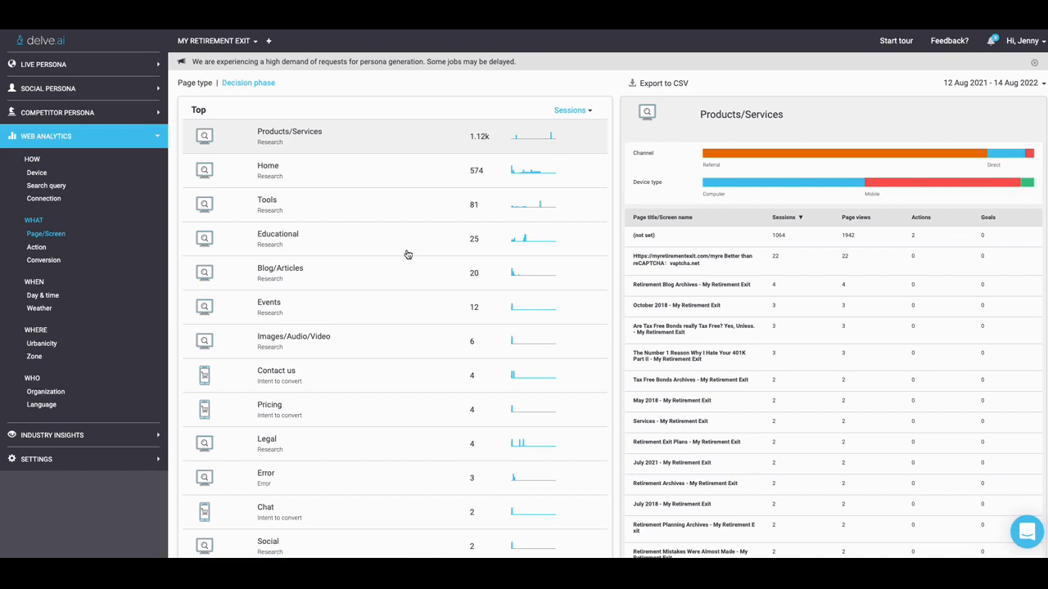
{"action": "scroll", "coordinate": [725, 273], "scroll_direction": "down", "scroll_amount": 2}
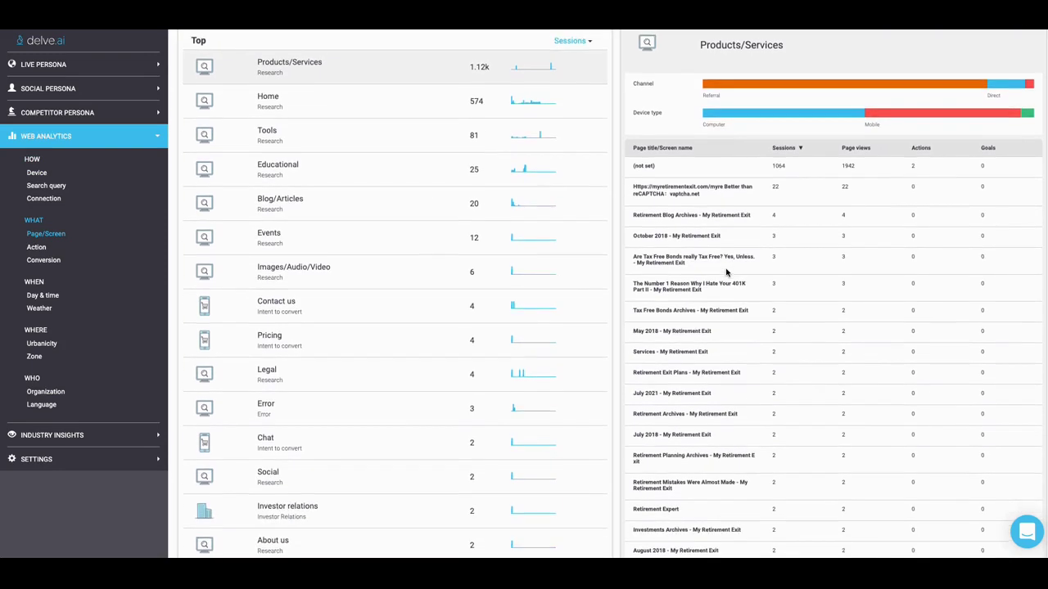
{"action": "scroll", "coordinate": [723, 274], "scroll_direction": "down", "scroll_amount": 4}
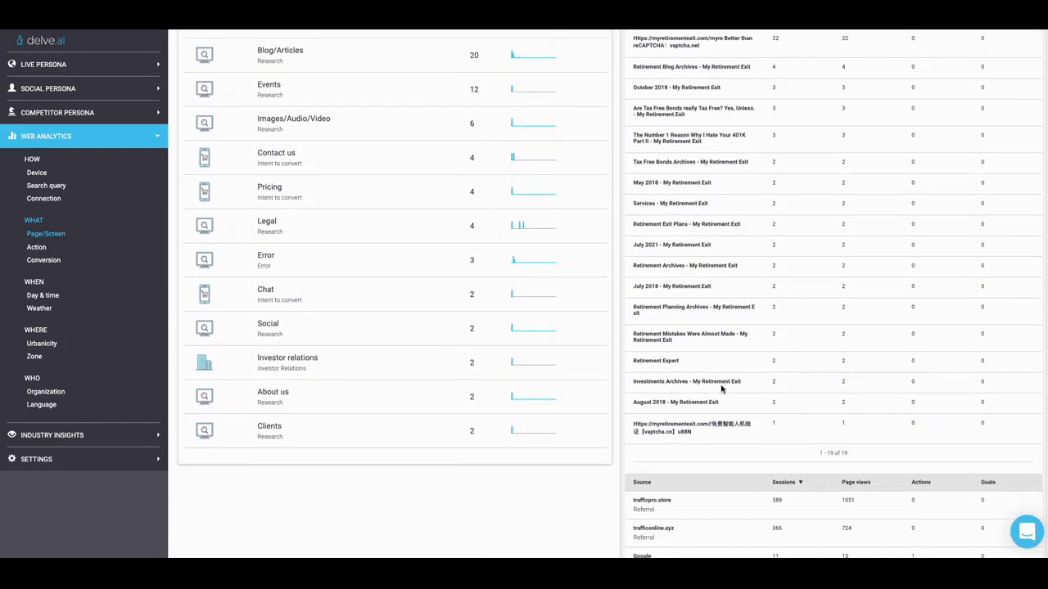
{"action": "scroll", "coordinate": [722, 388], "scroll_direction": "up", "scroll_amount": 6}
{"action": "scroll", "coordinate": [719, 386], "scroll_direction": "down", "scroll_amount": 5}
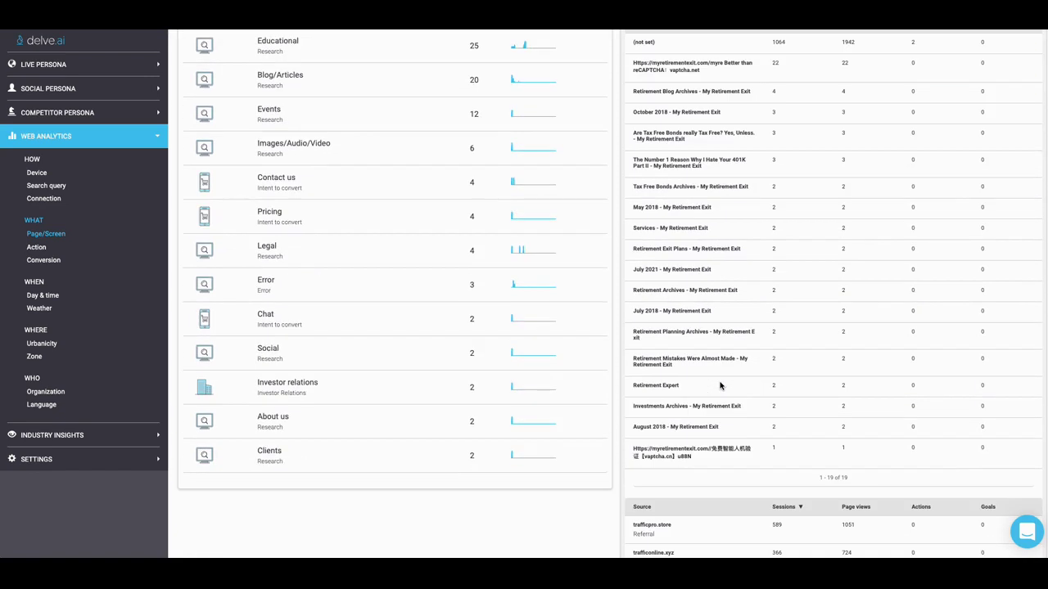
{"action": "scroll", "coordinate": [719, 385], "scroll_direction": "up", "scroll_amount": 5}
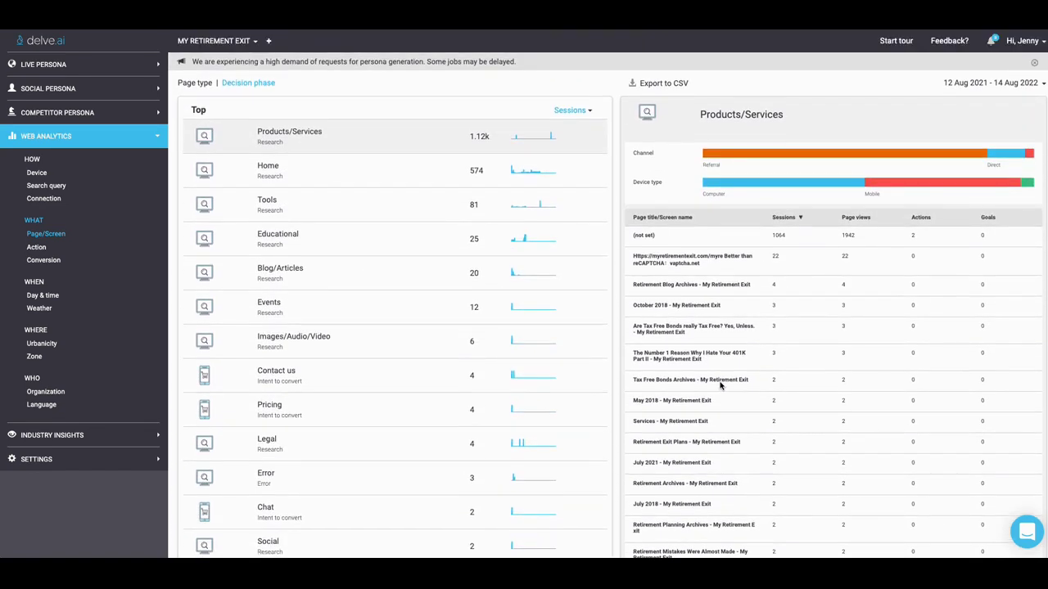
{"action": "mouse_move", "coordinate": [746, 154]}
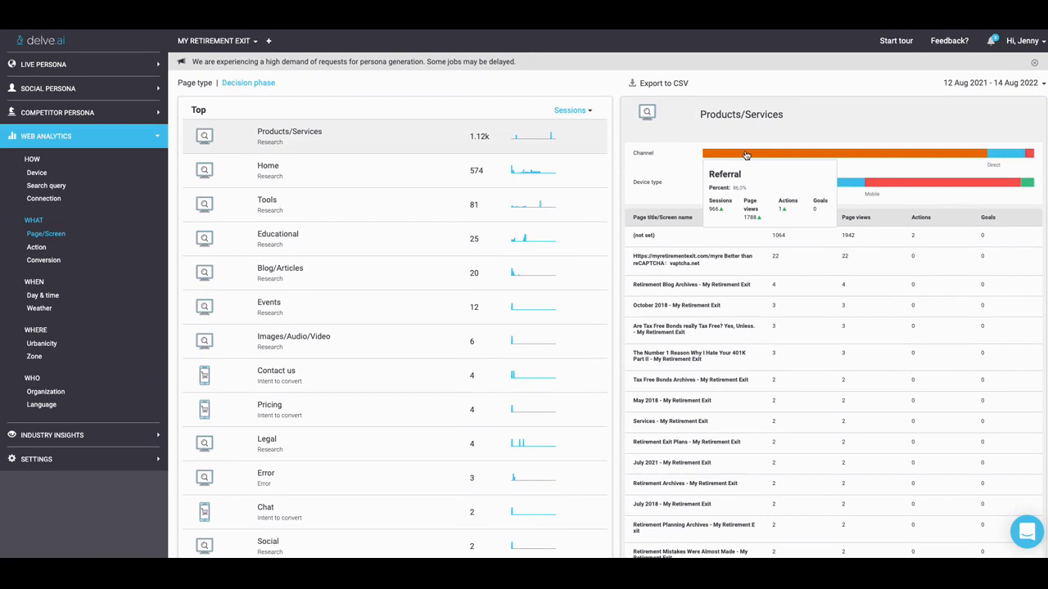
{"action": "mouse_move", "coordinate": [723, 182]}
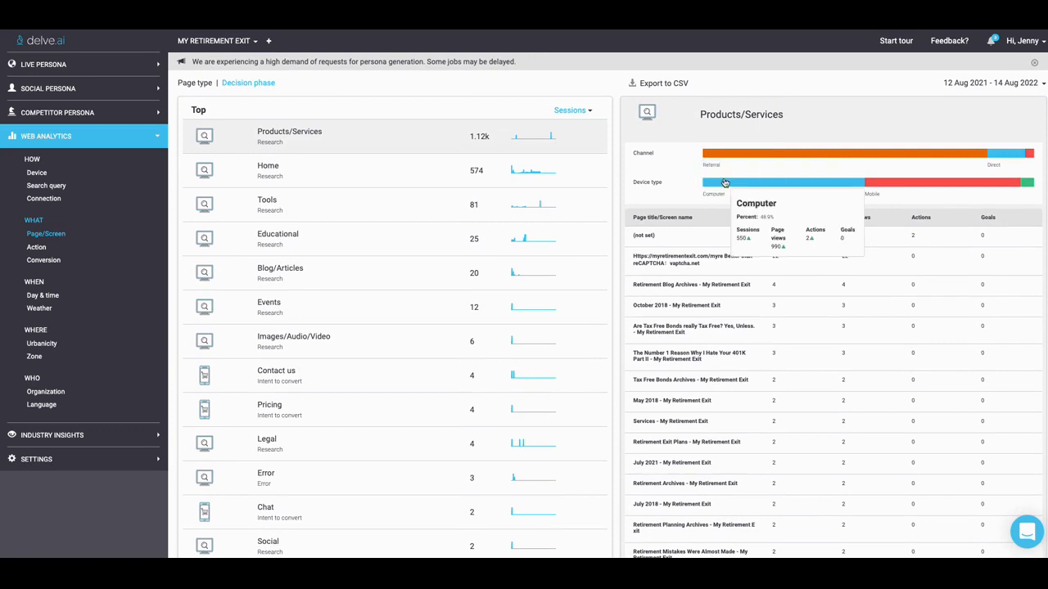
{"action": "mouse_move", "coordinate": [823, 158]}
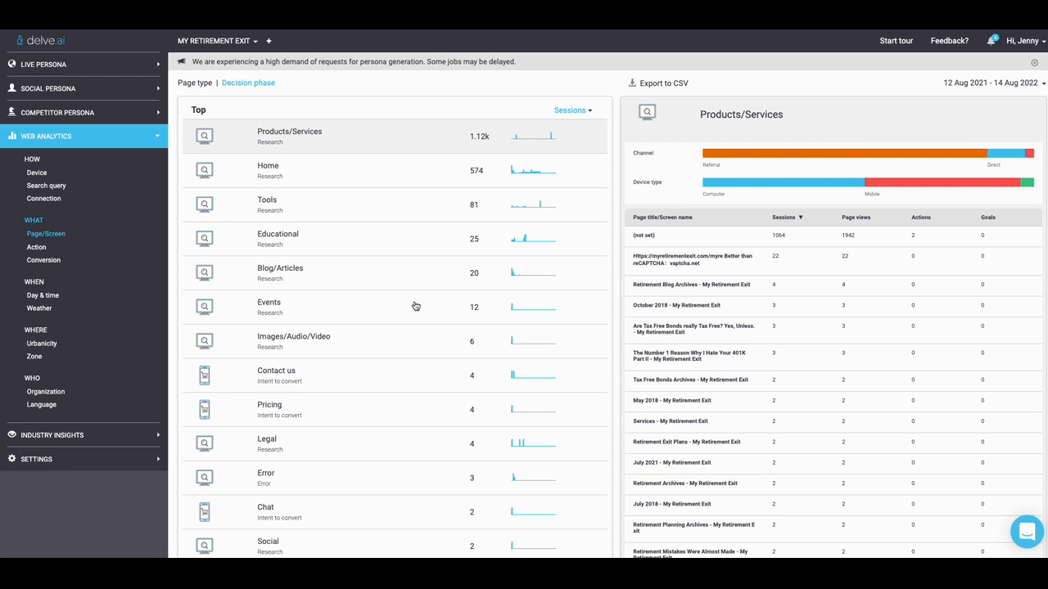
{"action": "scroll", "coordinate": [415, 306], "scroll_direction": "down", "scroll_amount": 5}
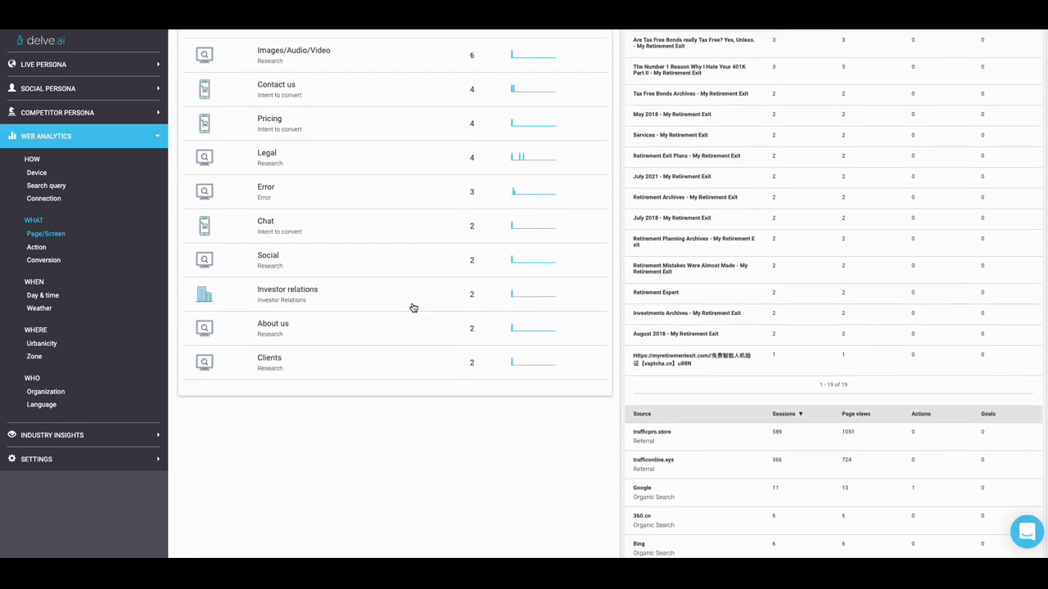
Open the Day & time report and examine the Weekday sessions by hour group, urbanicity, city and source
{"action": "left_click", "coordinate": [38, 288]}
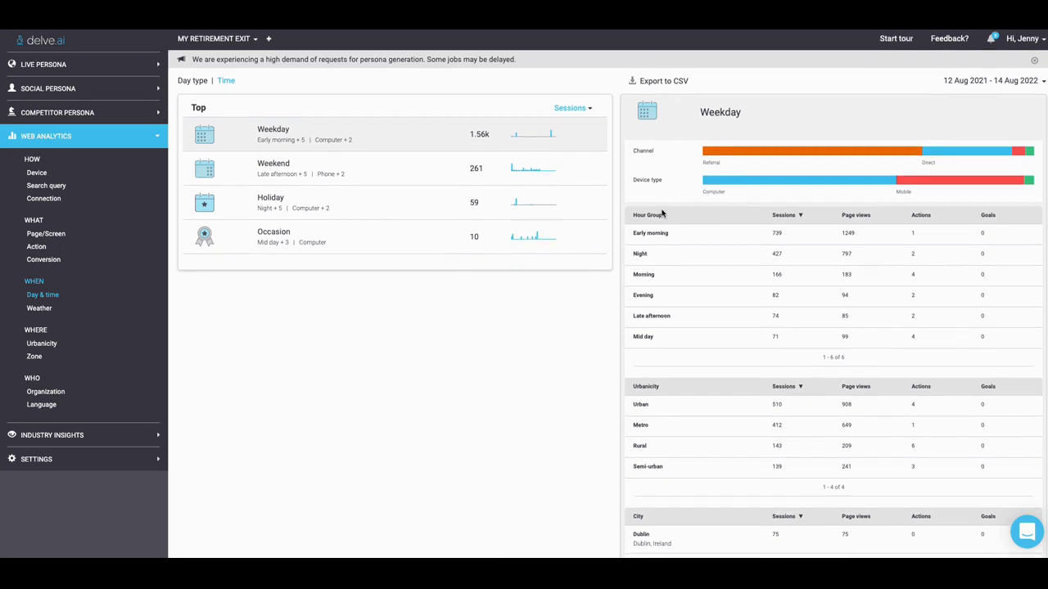
{"action": "scroll", "coordinate": [659, 215], "scroll_direction": "down", "scroll_amount": 4}
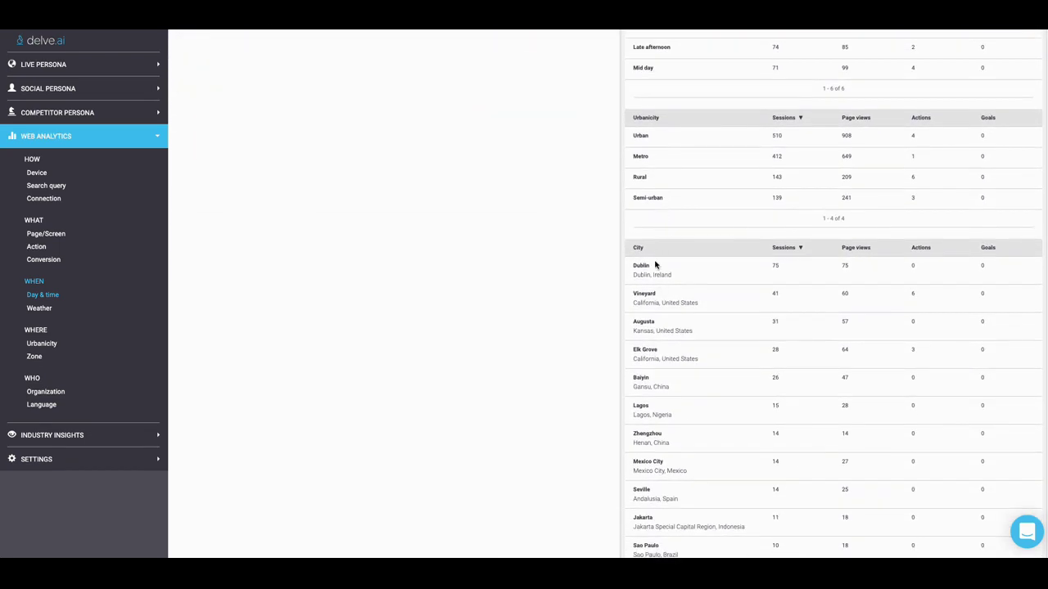
{"action": "scroll", "coordinate": [637, 339], "scroll_direction": "down", "scroll_amount": 1}
{"action": "scroll", "coordinate": [637, 338], "scroll_direction": "down", "scroll_amount": 6}
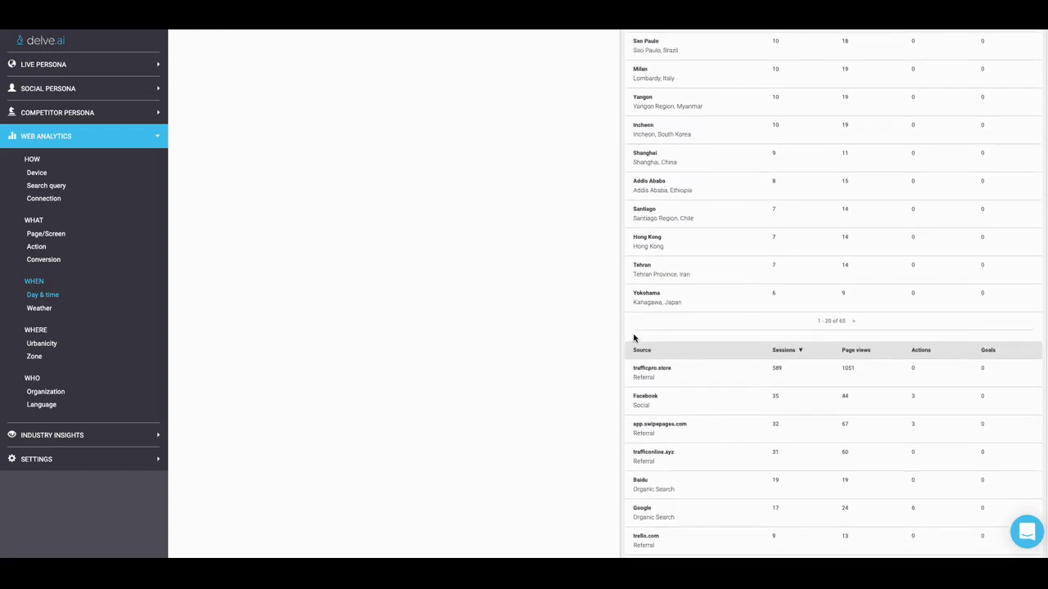
{"action": "scroll", "coordinate": [634, 337], "scroll_direction": "down", "scroll_amount": 1}
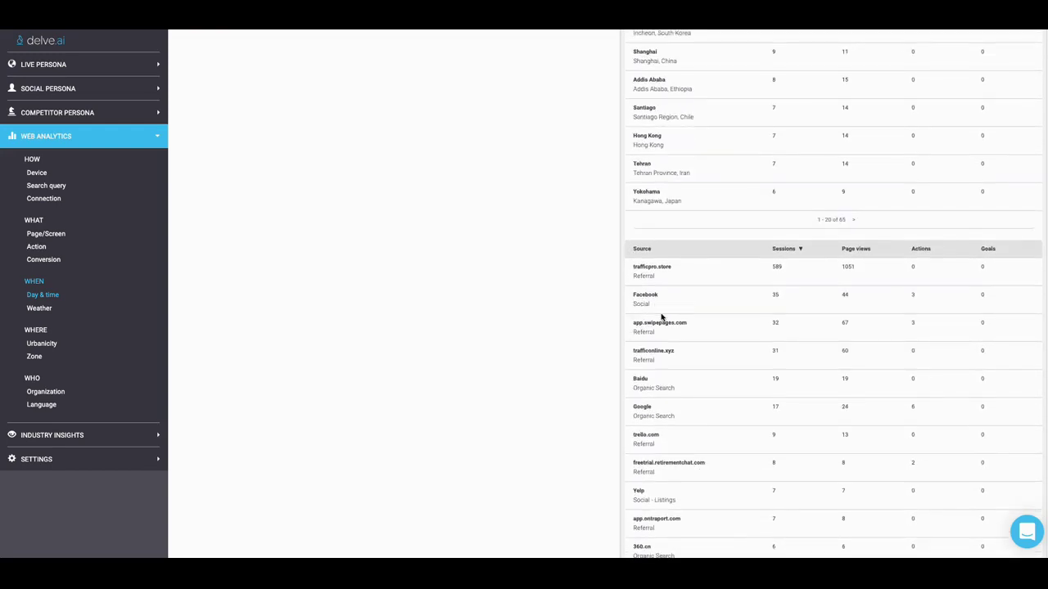
{"action": "scroll", "coordinate": [663, 320], "scroll_direction": "down", "scroll_amount": 1}
{"action": "scroll", "coordinate": [665, 230], "scroll_direction": "down", "scroll_amount": 1}
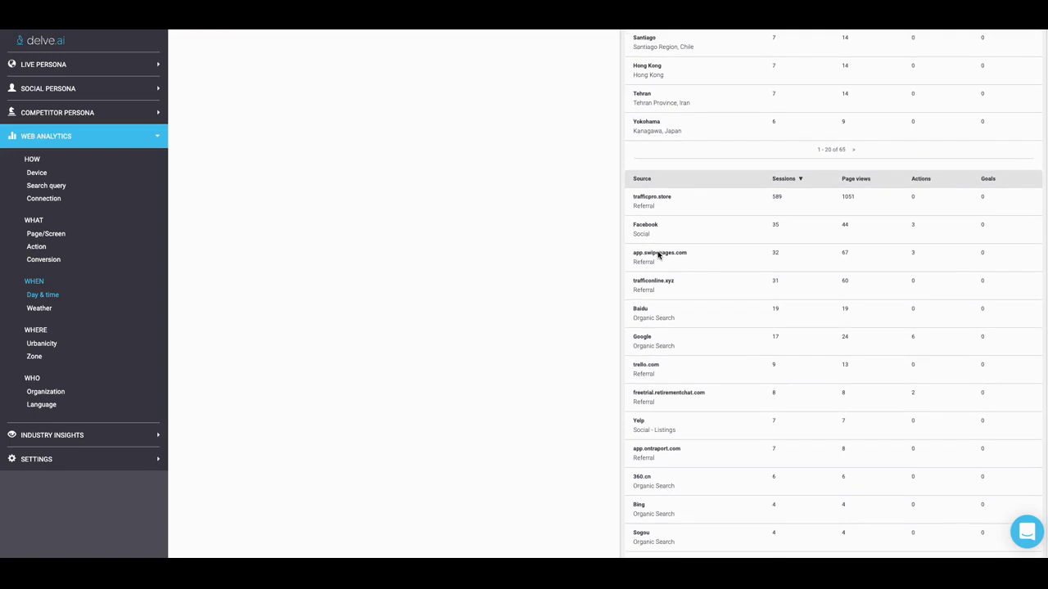
{"action": "scroll", "coordinate": [667, 217], "scroll_direction": "down", "scroll_amount": 1}
{"action": "scroll", "coordinate": [653, 372], "scroll_direction": "down", "scroll_amount": 1}
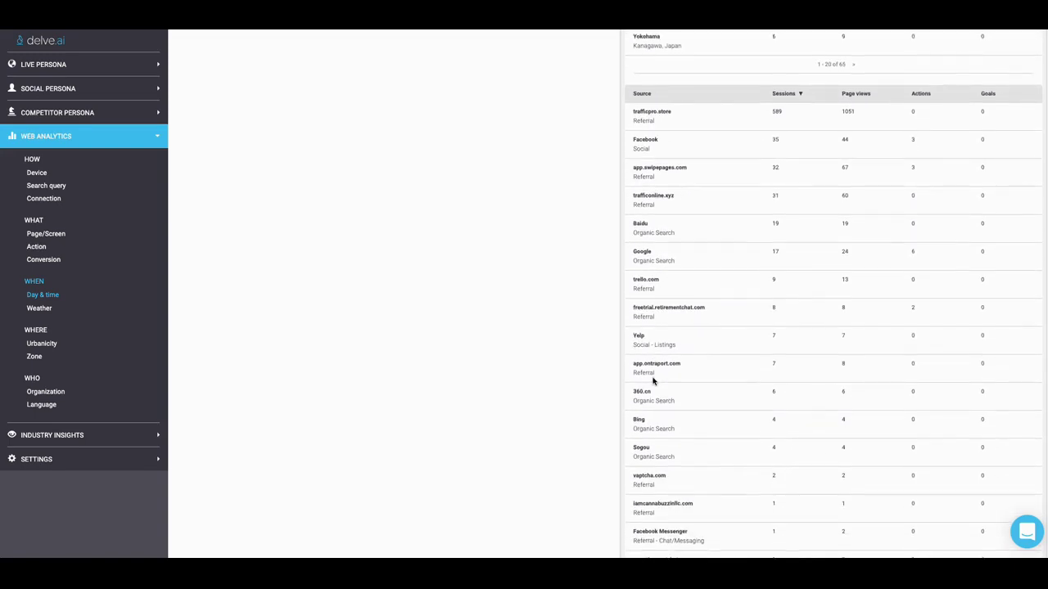
{"action": "scroll", "coordinate": [647, 322], "scroll_direction": "down", "scroll_amount": 2}
{"action": "scroll", "coordinate": [648, 344], "scroll_direction": "down", "scroll_amount": 1}
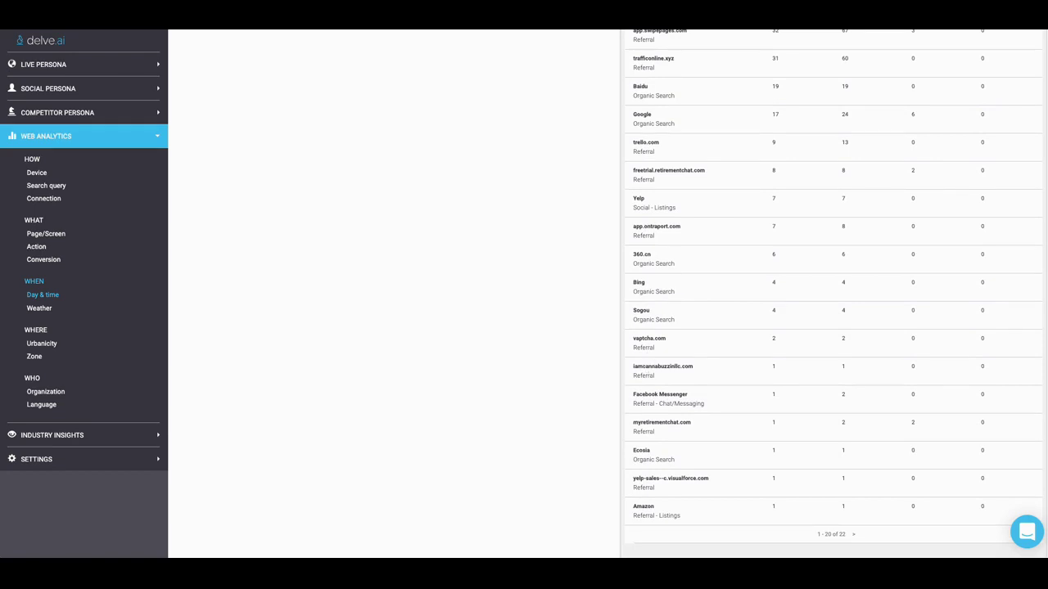
{"action": "scroll", "coordinate": [644, 384], "scroll_direction": "up", "scroll_amount": 5}
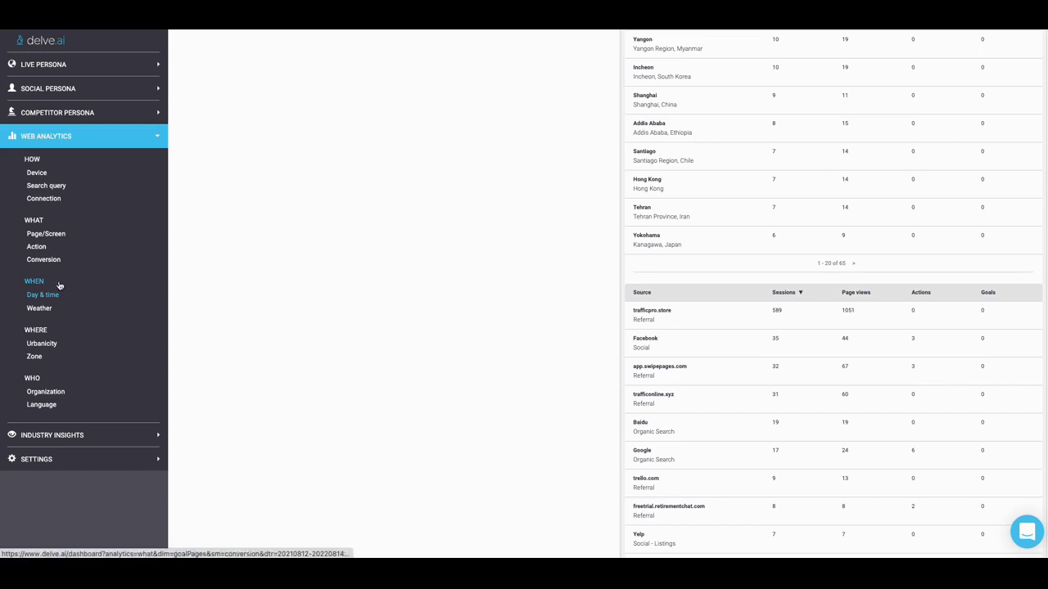
View the Weather report and the Urbanicity report in Web Analytics
{"action": "left_click", "coordinate": [39, 311]}
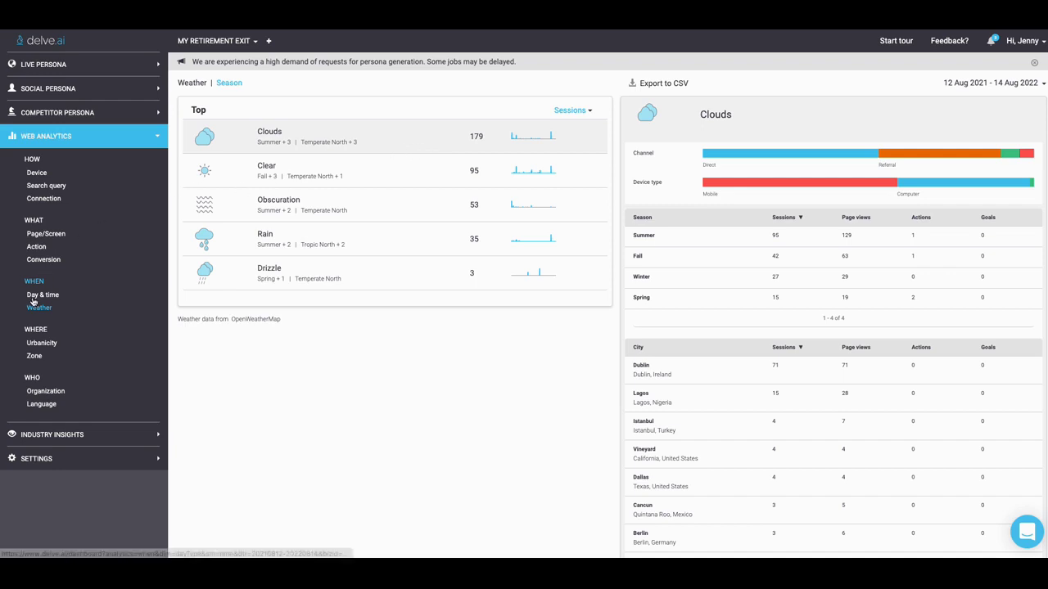
{"action": "left_click", "coordinate": [39, 331]}
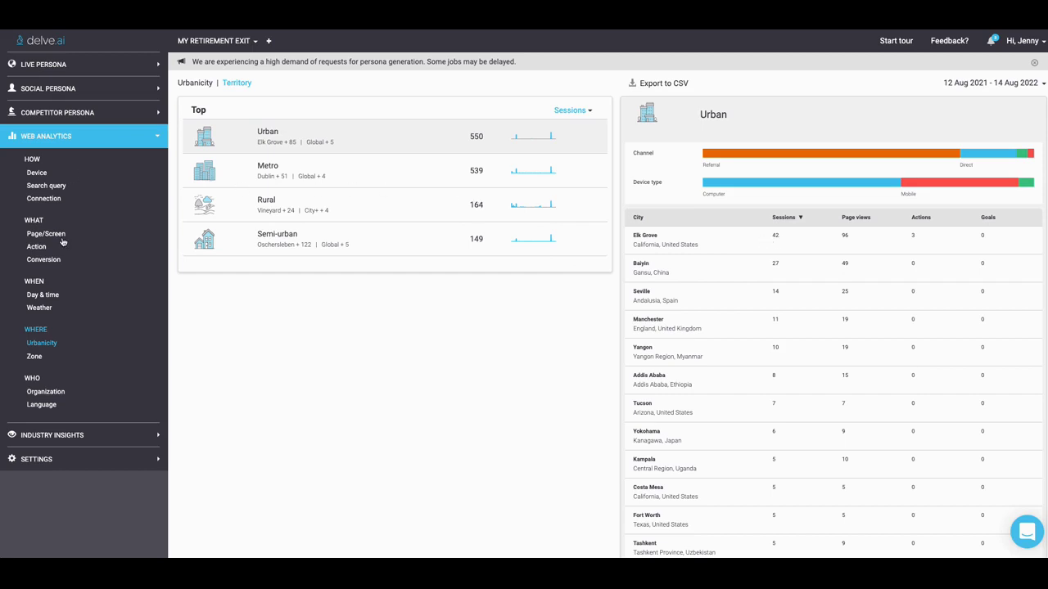
Return to the Live Persona overview and switch My Retirement Exit to the Only United States traffic filter
{"action": "left_click", "coordinate": [37, 43]}
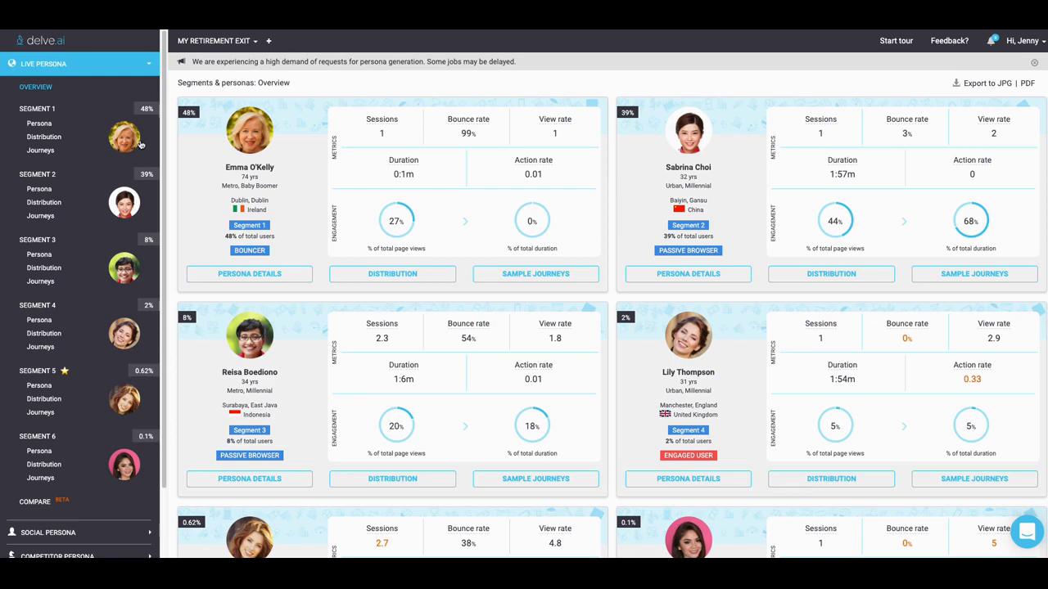
{"action": "left_click", "coordinate": [255, 43]}
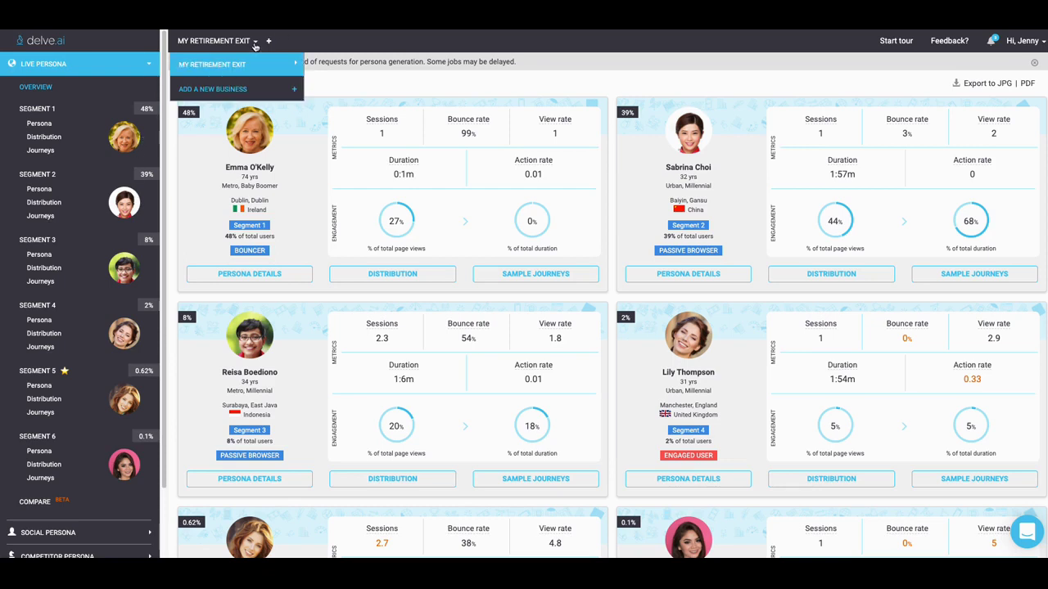
{"action": "mouse_move", "coordinate": [246, 67]}
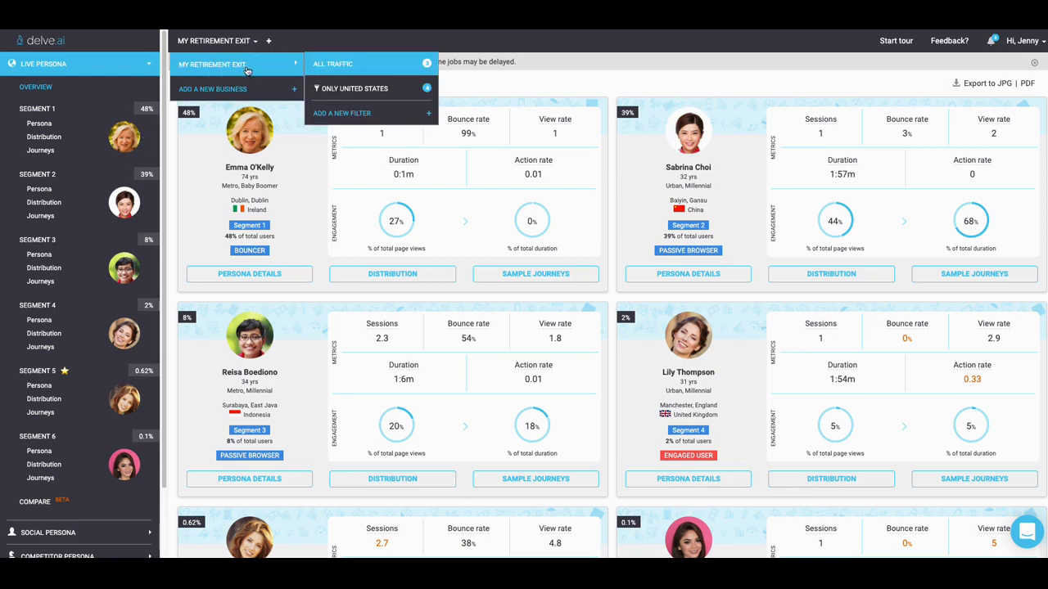
{"action": "left_click", "coordinate": [349, 91]}
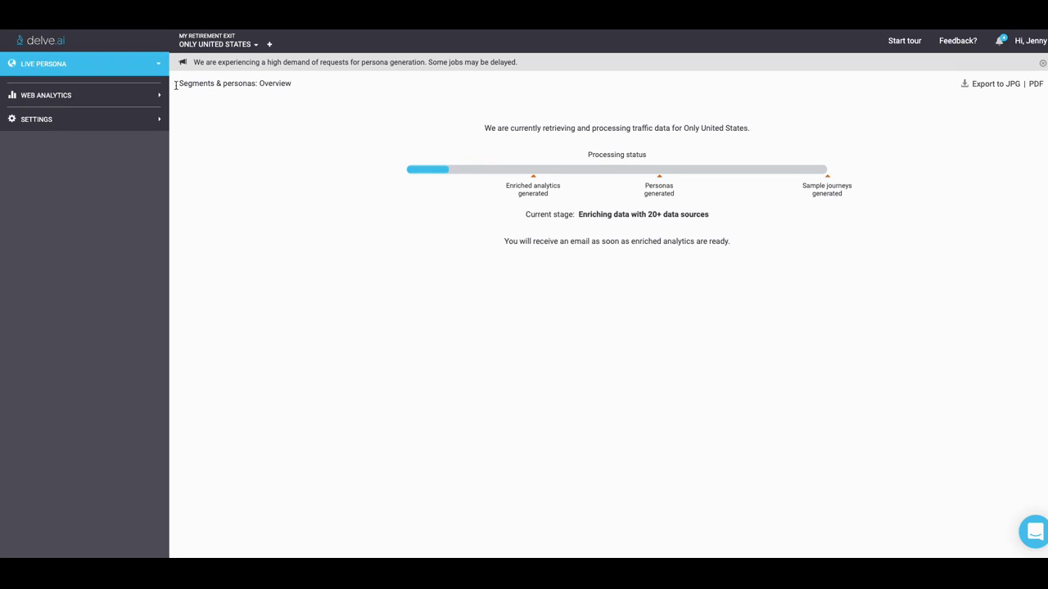
Return to the unfiltered My Retirement Exit personas overview, export it to PDF and review the persona cards in the exported file
{"action": "left_click", "coordinate": [47, 42]}
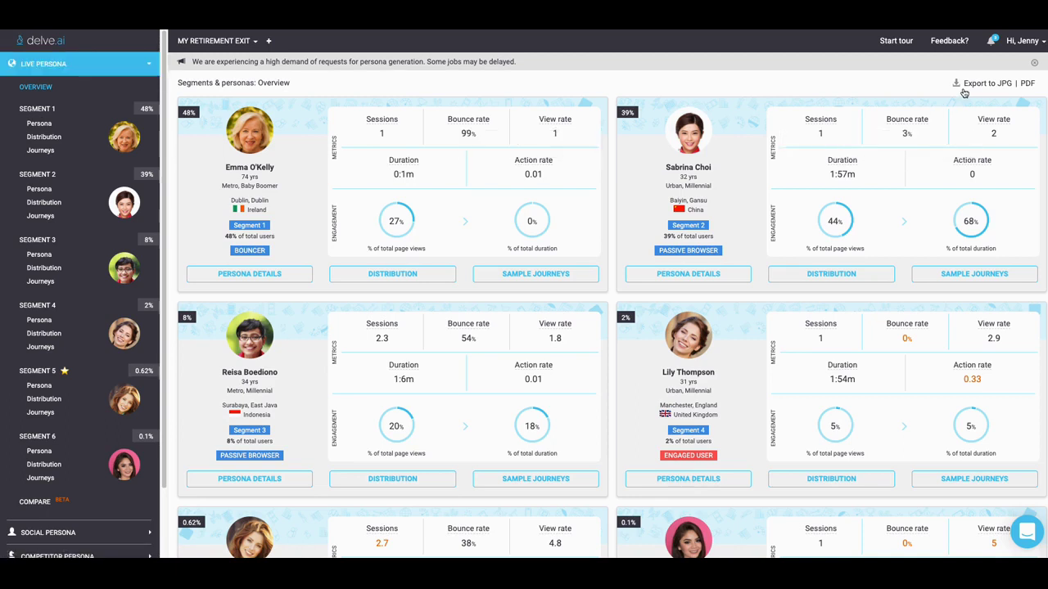
{"action": "left_click", "coordinate": [1027, 85]}
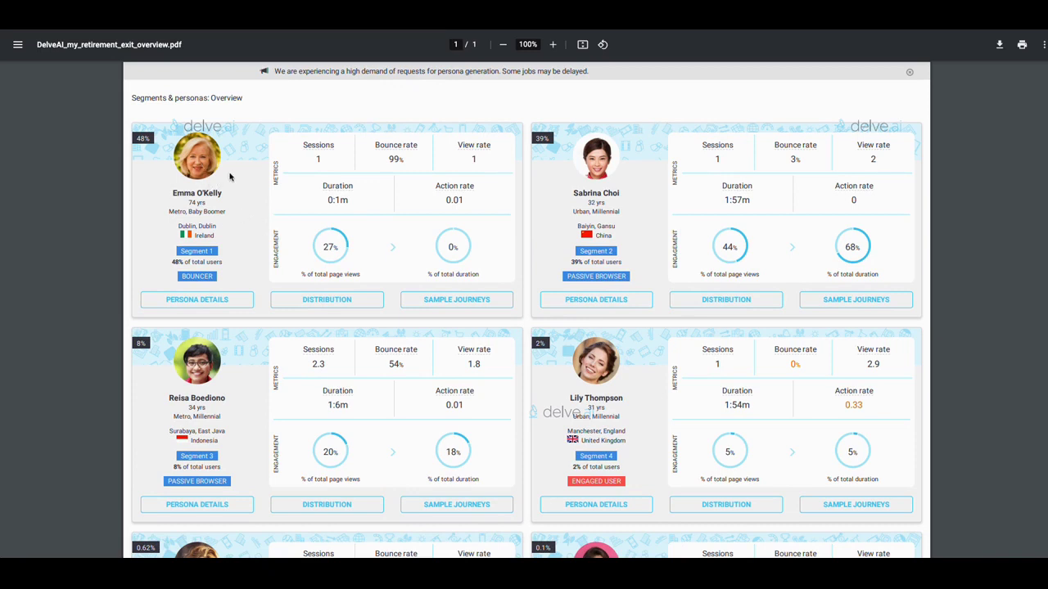
{"action": "scroll", "coordinate": [231, 176], "scroll_direction": "down", "scroll_amount": 3}
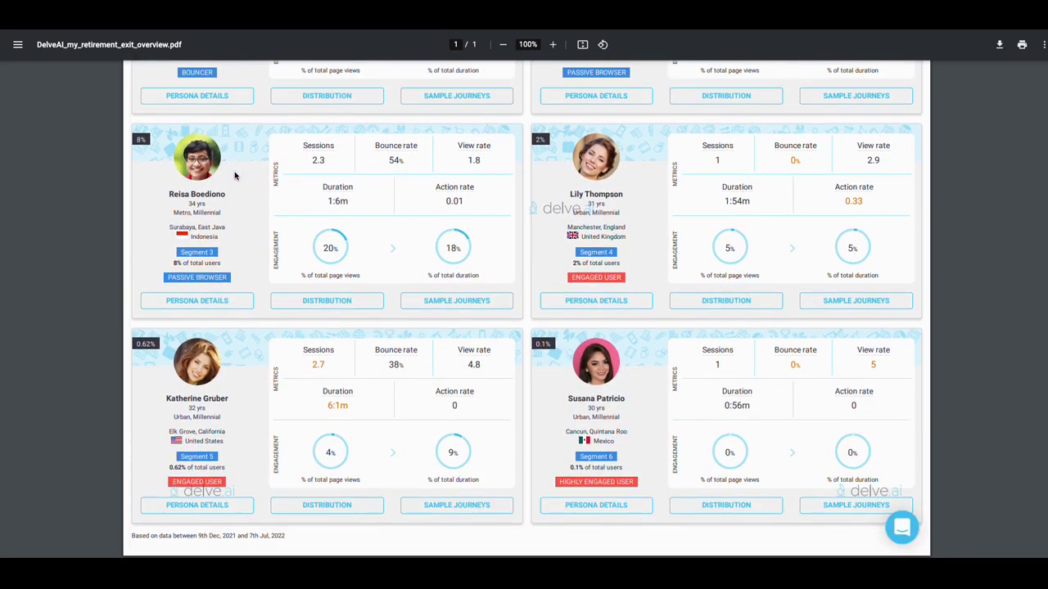
{"action": "scroll", "coordinate": [233, 178], "scroll_direction": "up", "scroll_amount": 3}
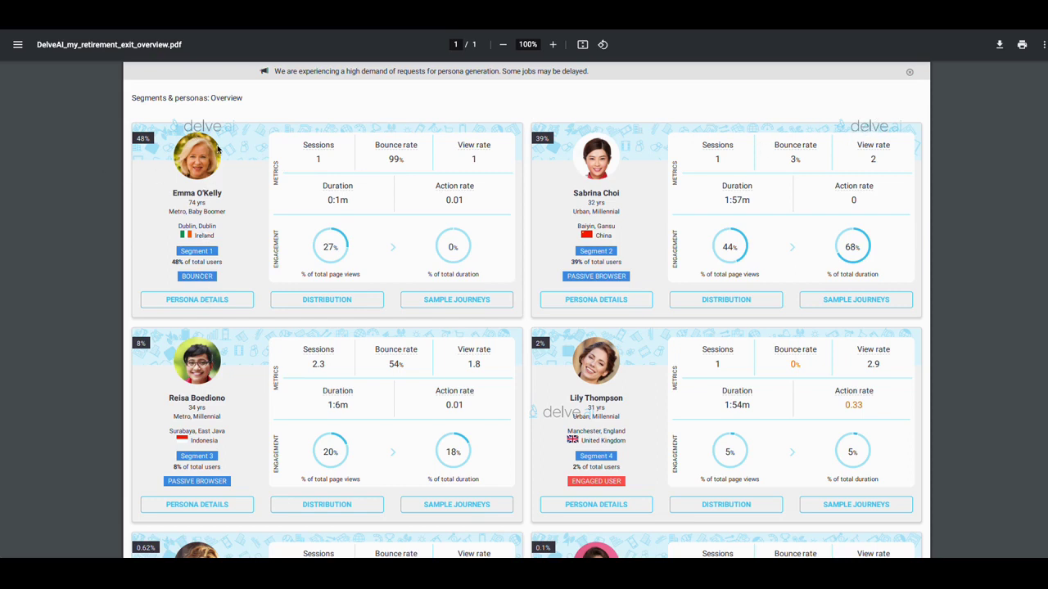
{"action": "scroll", "coordinate": [446, 211], "scroll_direction": "down", "scroll_amount": 5}
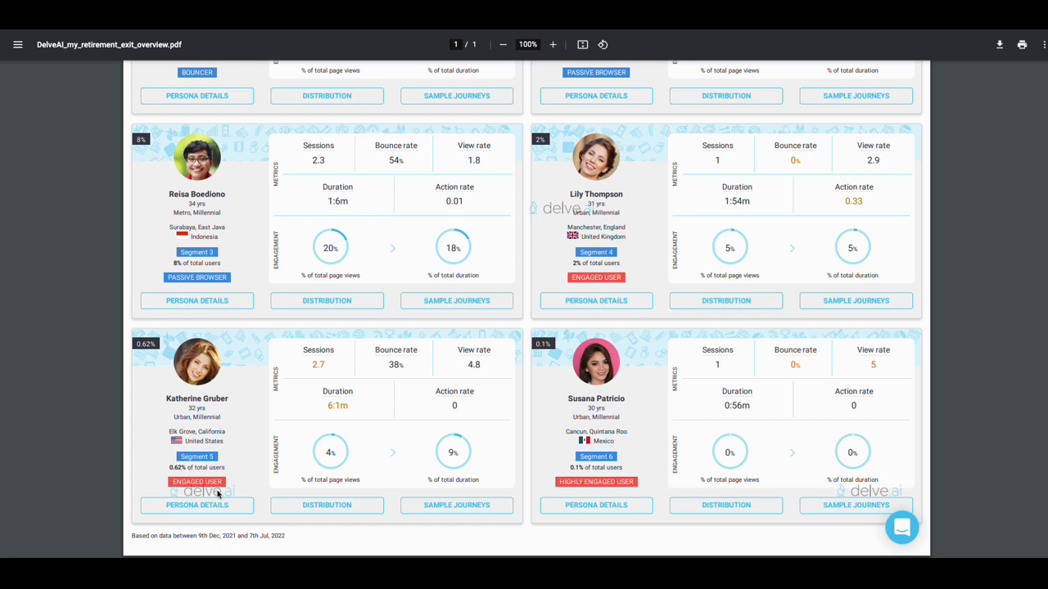
{"action": "scroll", "coordinate": [217, 493], "scroll_direction": "up", "scroll_amount": 5}
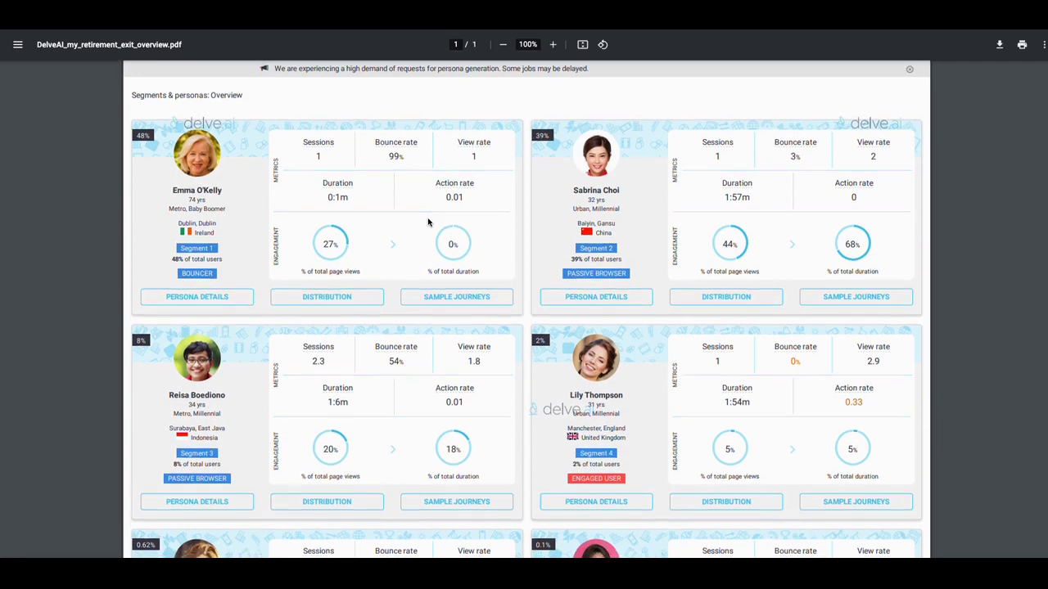
{"action": "scroll", "coordinate": [427, 222], "scroll_direction": "down", "scroll_amount": 3}
{"action": "scroll", "coordinate": [427, 222], "scroll_direction": "up", "scroll_amount": 3}
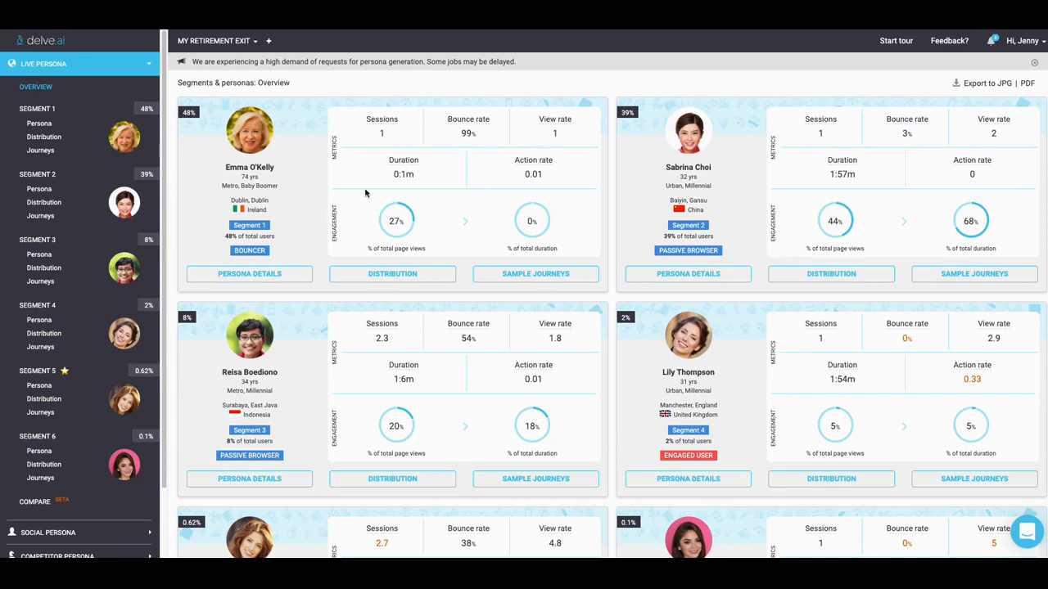
Review the Segment 5 persona card in the overview, checking the explanation of its View rate and its Sessions metric
{"action": "scroll", "coordinate": [437, 194], "scroll_direction": "down", "scroll_amount": 2}
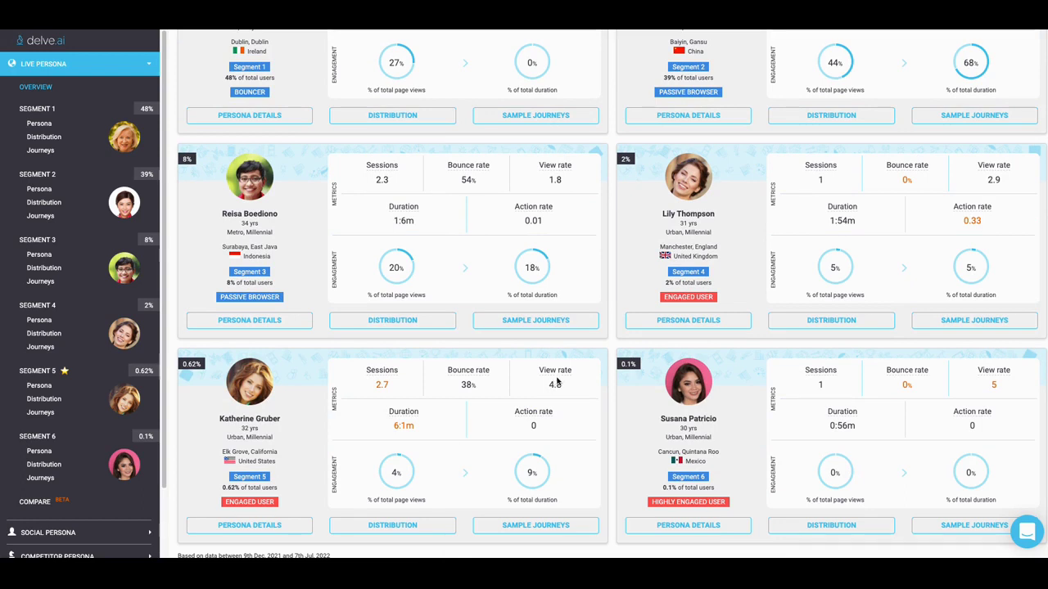
{"action": "mouse_move", "coordinate": [554, 372]}
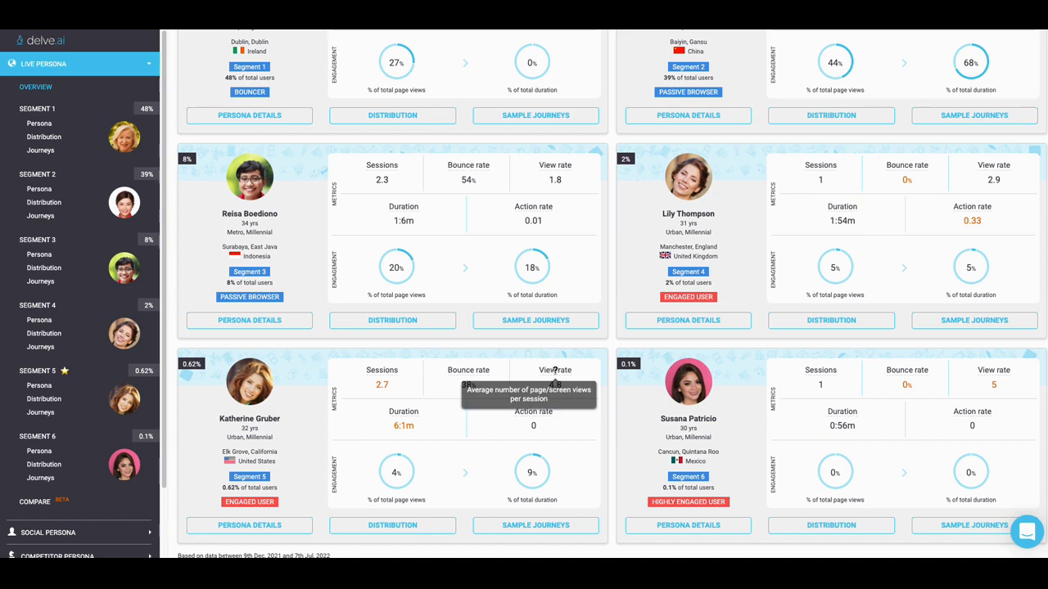
{"action": "mouse_move", "coordinate": [390, 368]}
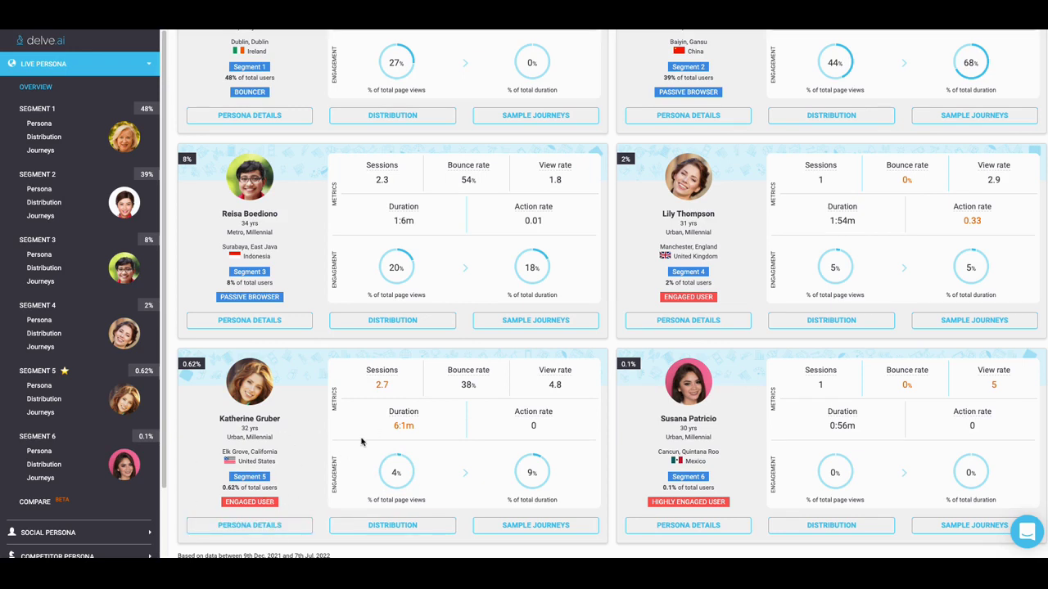
Open the Segment 5 persona details and examine the work, lifestyle, communication, preferences, services, places, values and tools sections
{"action": "left_click", "coordinate": [288, 530]}
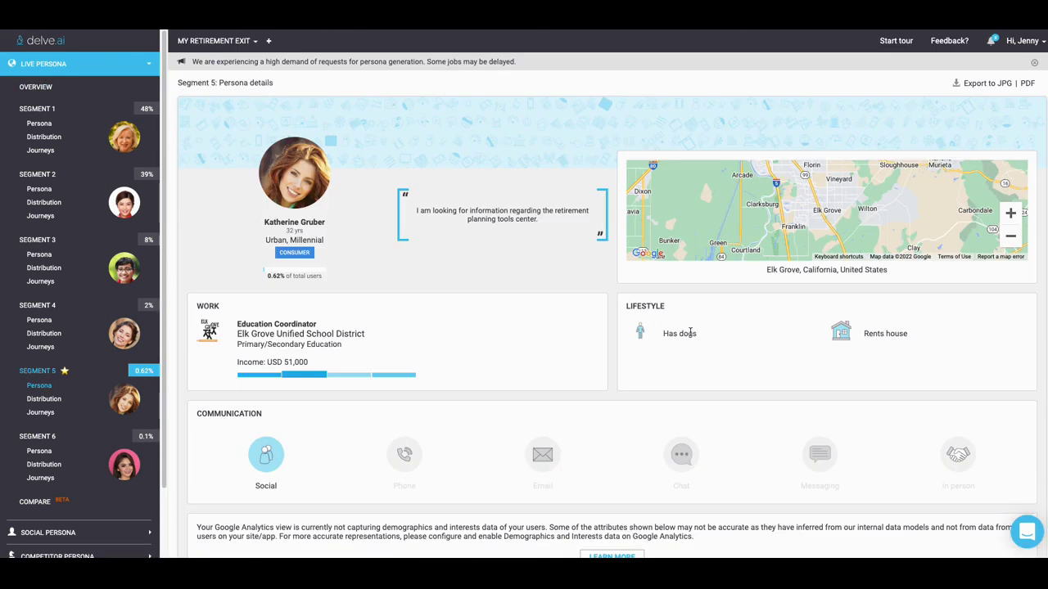
{"action": "scroll", "coordinate": [734, 352], "scroll_direction": "down", "scroll_amount": 1}
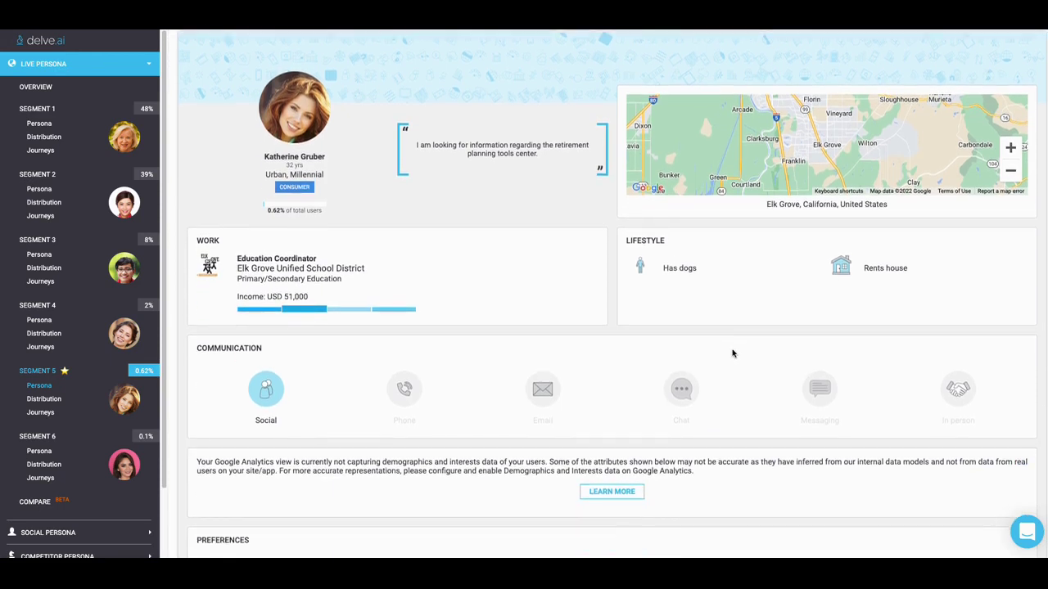
{"action": "scroll", "coordinate": [733, 353], "scroll_direction": "down", "scroll_amount": 1}
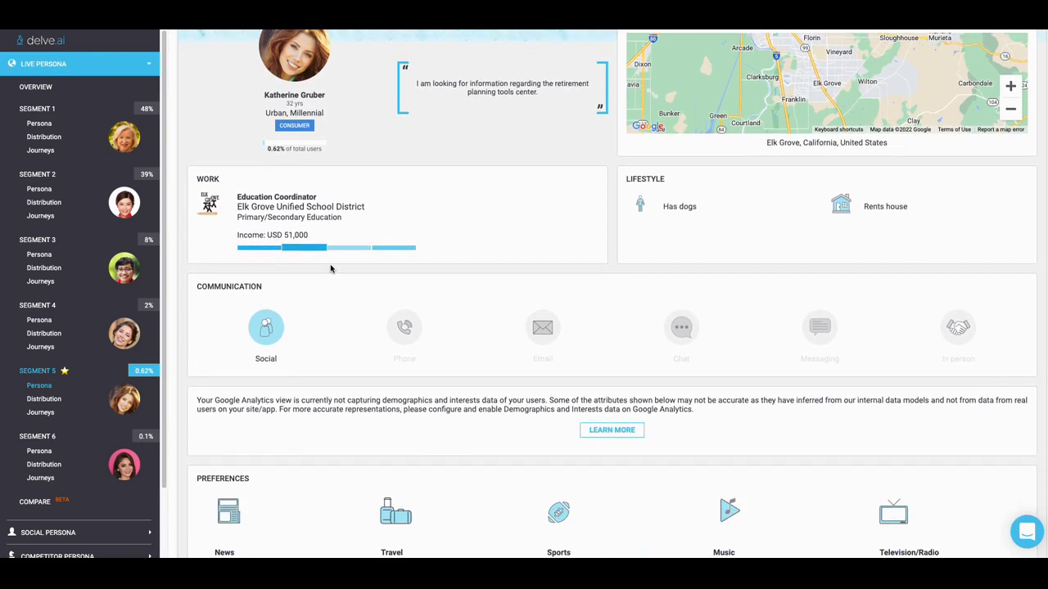
{"action": "scroll", "coordinate": [334, 317], "scroll_direction": "down", "scroll_amount": 2}
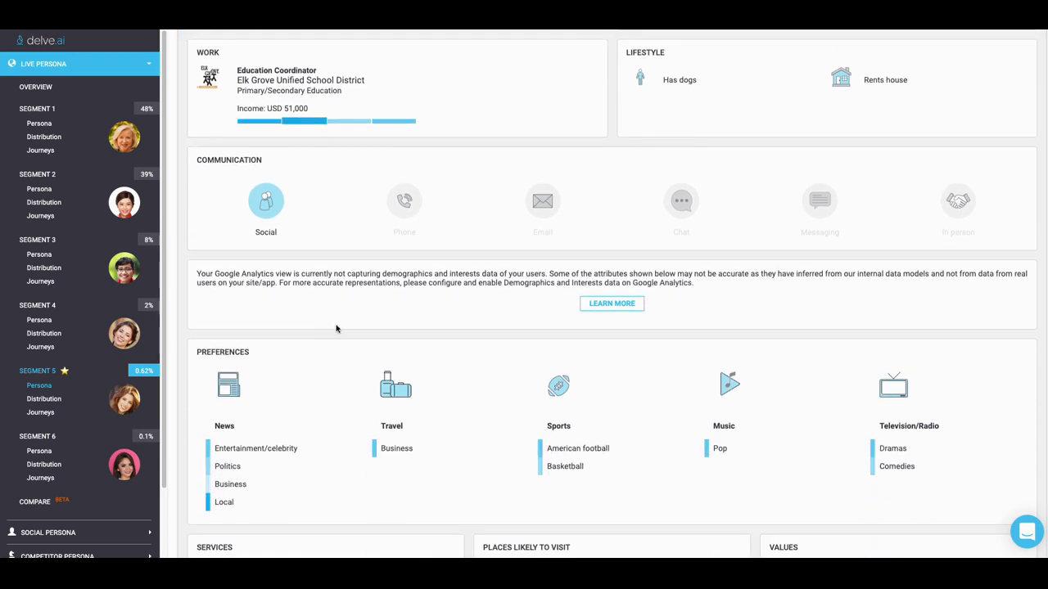
{"action": "scroll", "coordinate": [346, 346], "scroll_direction": "down", "scroll_amount": 2}
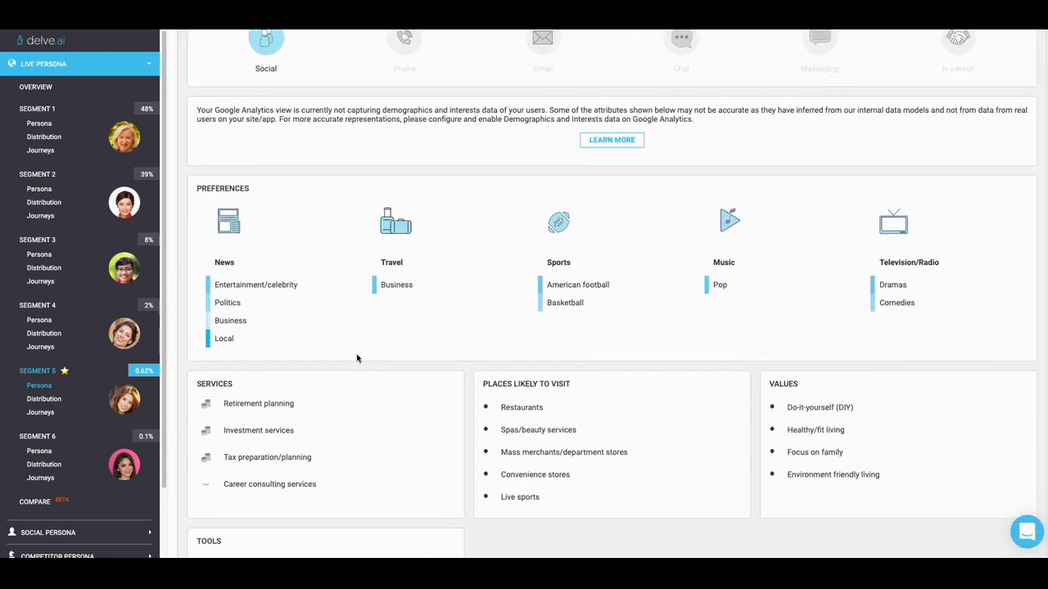
{"action": "scroll", "coordinate": [437, 374], "scroll_direction": "down", "scroll_amount": 1}
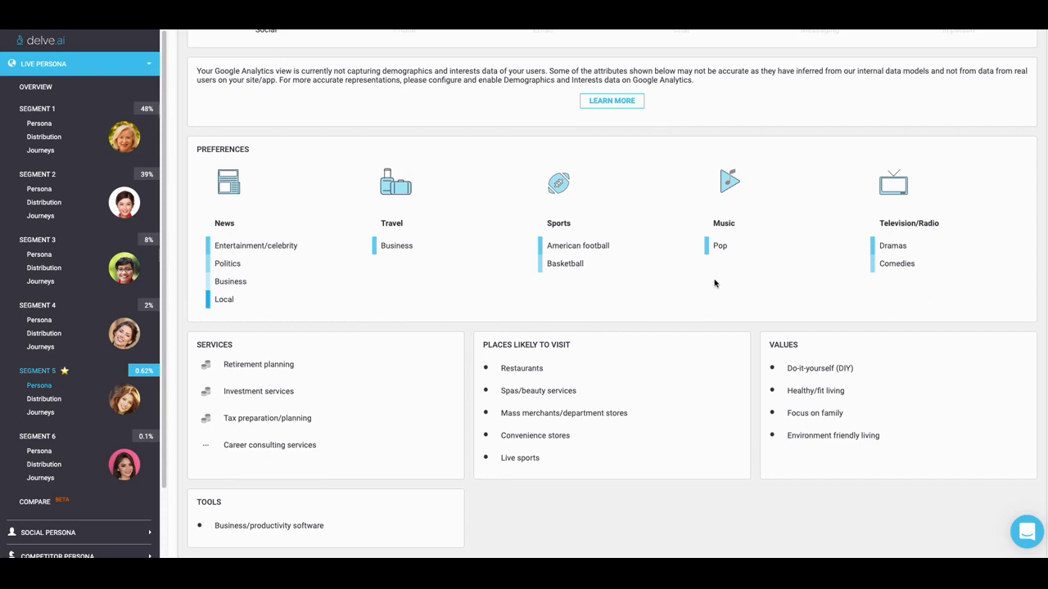
Open the segment comparison and examine the differences between Segment 5 and Segment 1
{"action": "scroll", "coordinate": [114, 393], "scroll_direction": "down", "scroll_amount": 5}
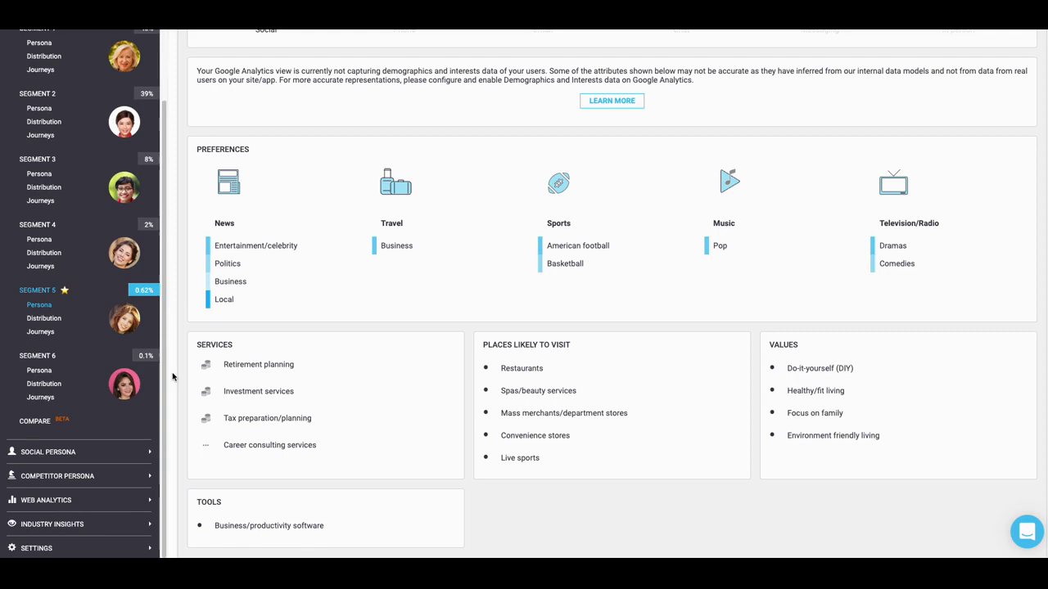
{"action": "left_click", "coordinate": [35, 422]}
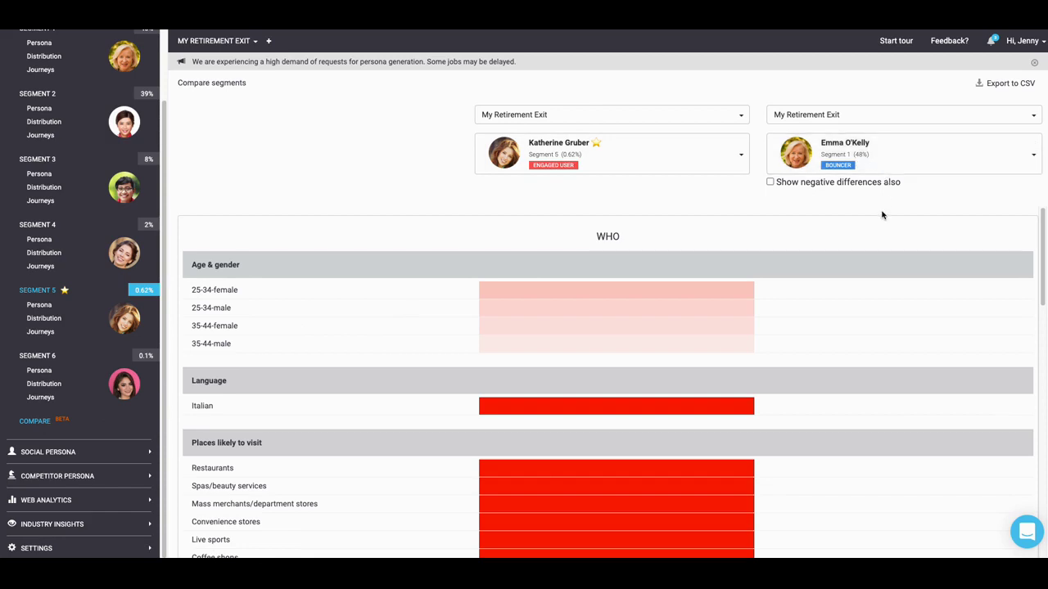
{"action": "scroll", "coordinate": [880, 214], "scroll_direction": "down", "scroll_amount": 10}
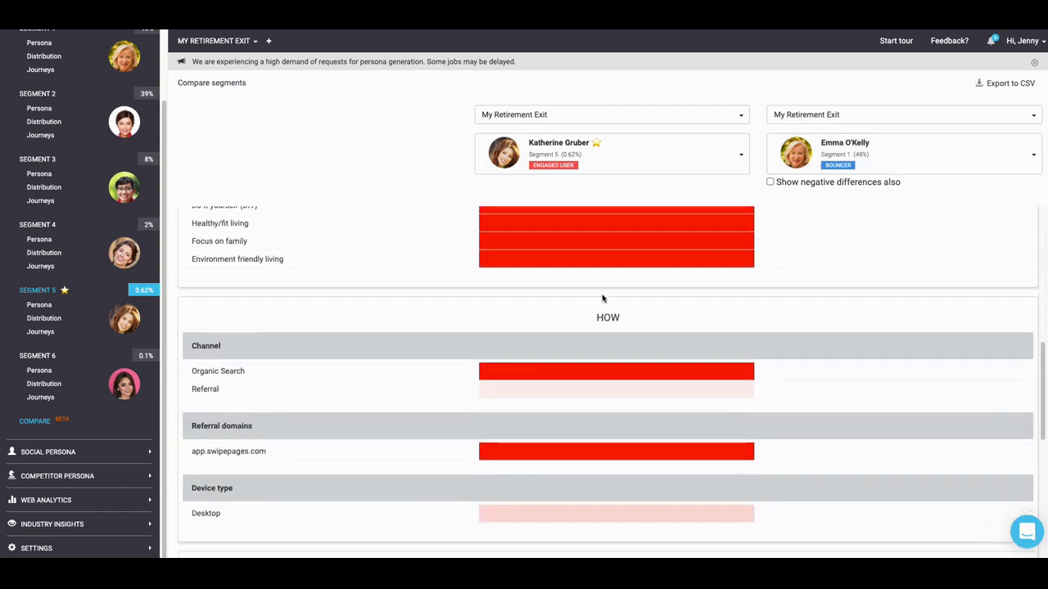
{"action": "scroll", "coordinate": [601, 302], "scroll_direction": "down", "scroll_amount": 5}
{"action": "scroll", "coordinate": [547, 334], "scroll_direction": "down", "scroll_amount": 1}
{"action": "scroll", "coordinate": [568, 332], "scroll_direction": "up", "scroll_amount": 15}
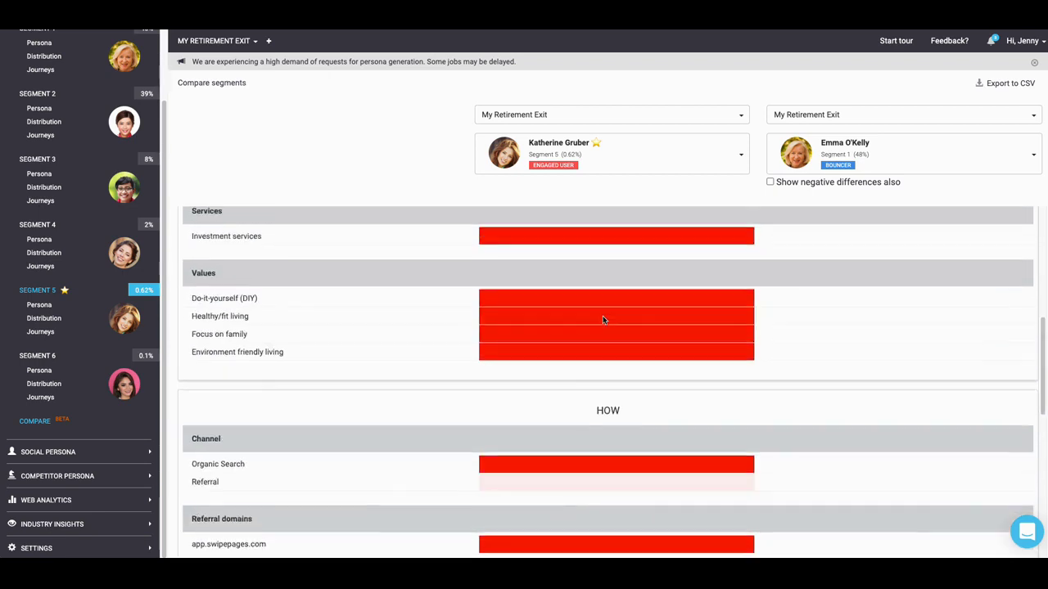
Compare Segment 5 with Segment 3 of My Retirement Exit instead and review the differences down to the metrics
{"action": "left_click", "coordinate": [1032, 155]}
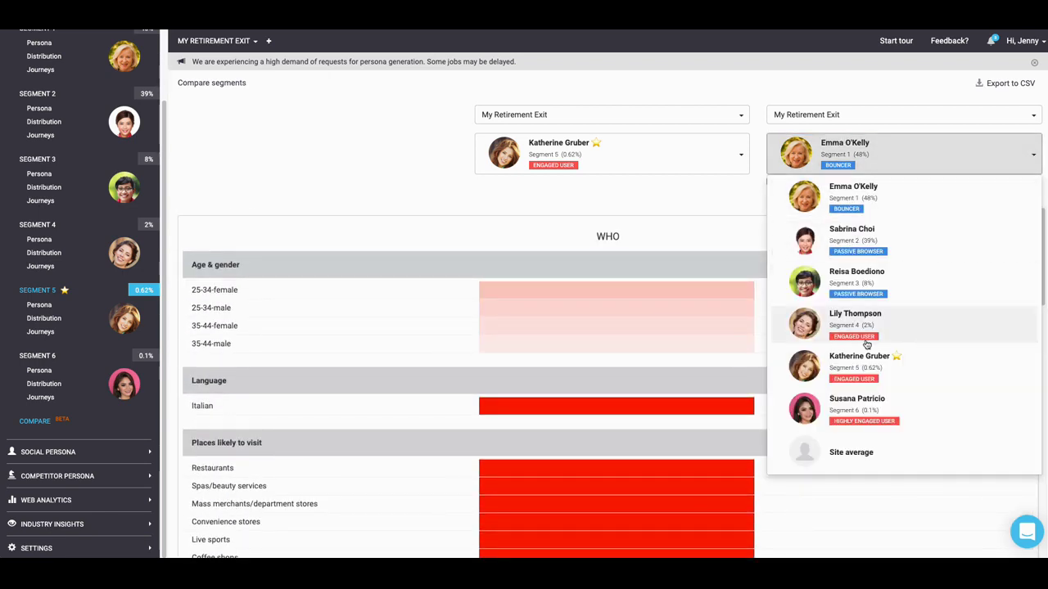
{"action": "left_click", "coordinate": [882, 290]}
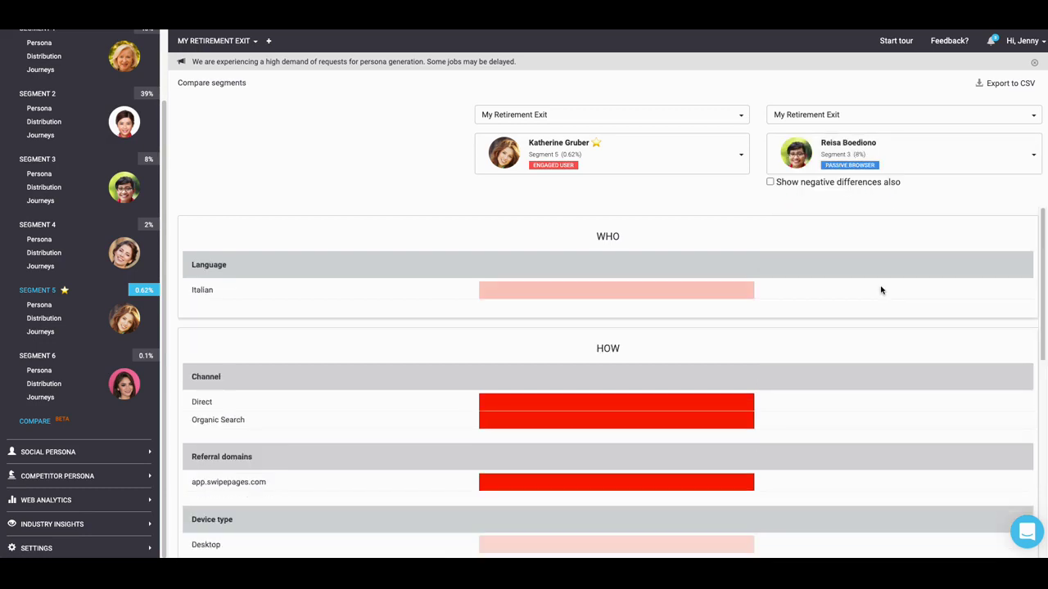
{"action": "scroll", "coordinate": [784, 290], "scroll_direction": "down", "scroll_amount": 10}
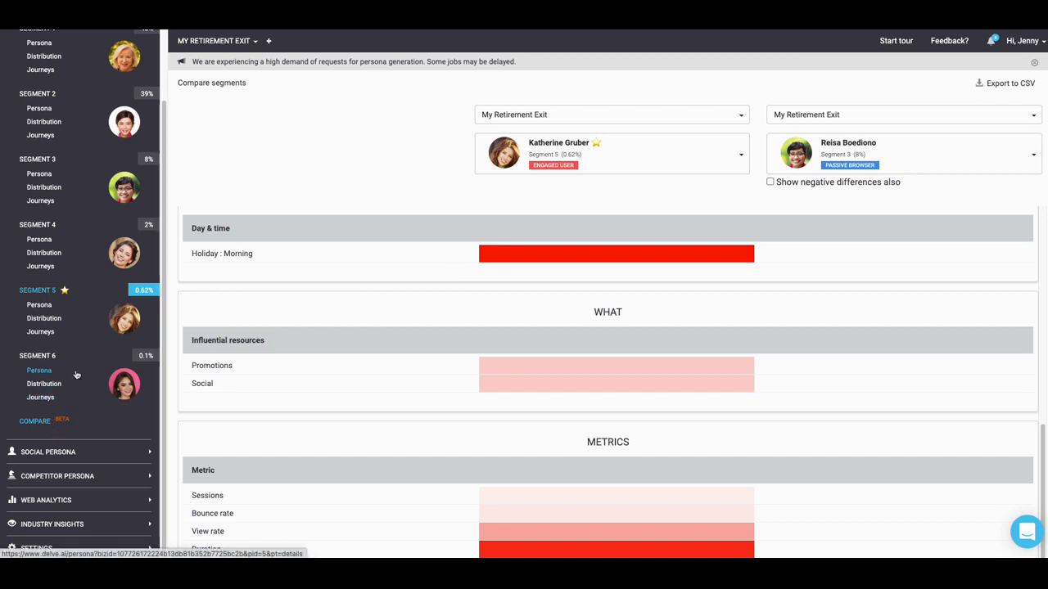
{"action": "scroll", "coordinate": [331, 404], "scroll_direction": "up", "scroll_amount": 8}
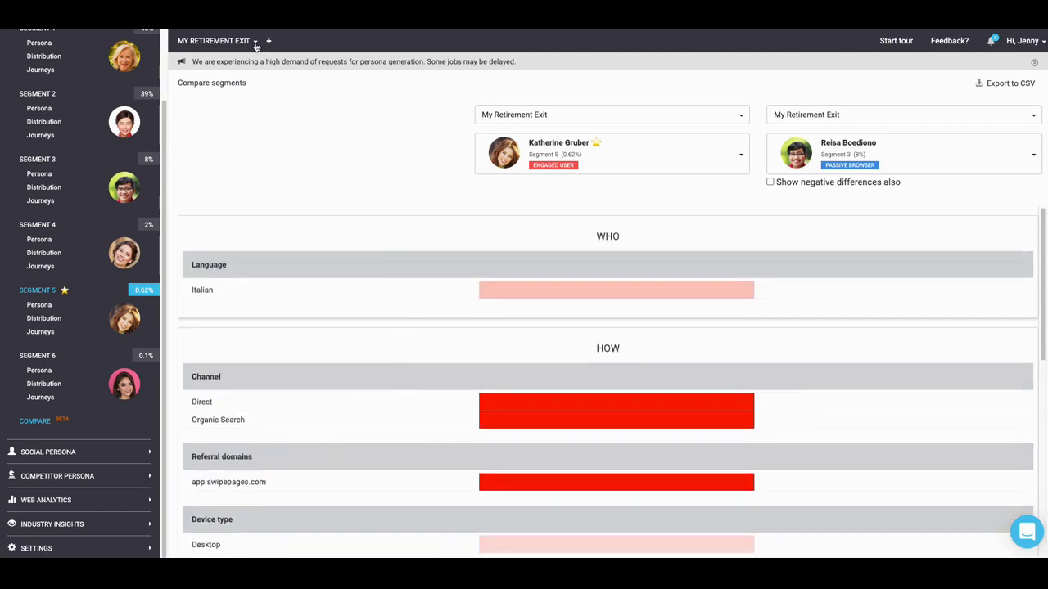
Open the list of businesses and traffic filters for My Retirement Exit
{"action": "left_click", "coordinate": [255, 42]}
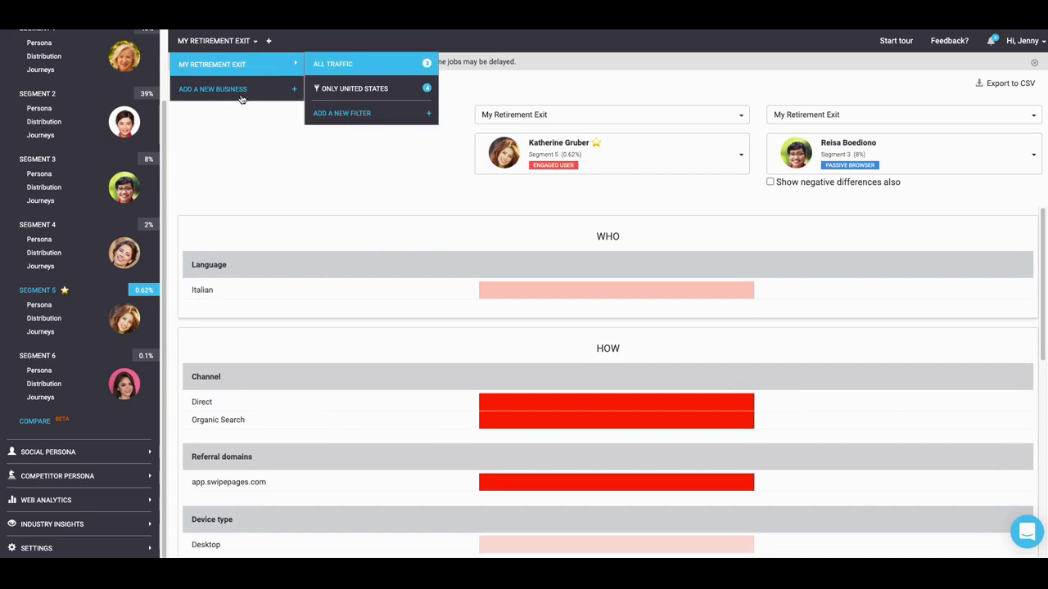